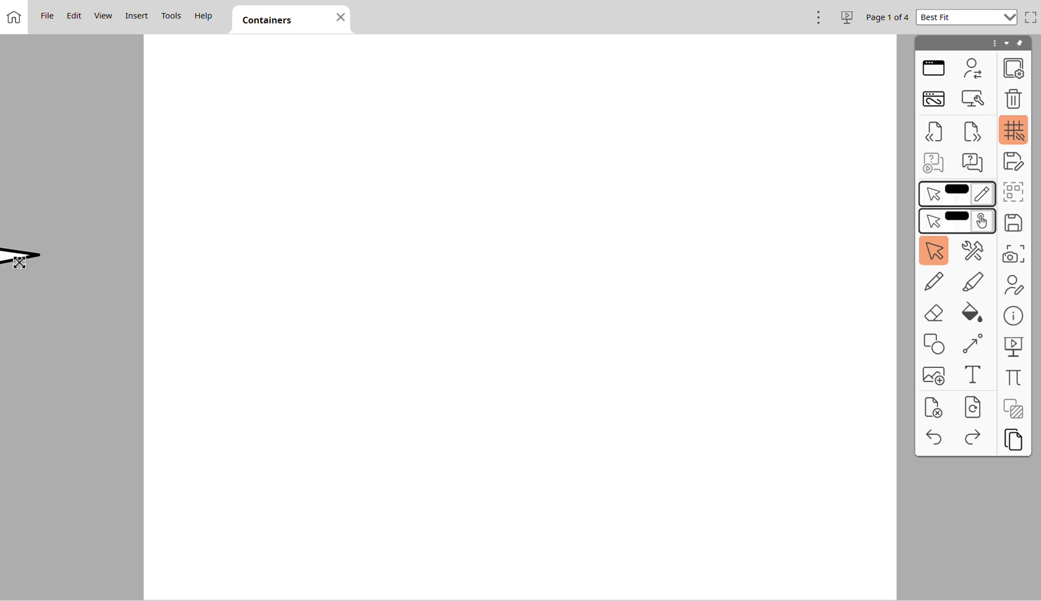
# Step: Bring the callout picture onto the page and pull the woman, people icon and laptop out of it
pyautogui.moveTo(20, 262)
pyautogui.mouseDown()
pyautogui.moveTo(583, 279)
pyautogui.moveTo(890, 259)
pyautogui.mouseUp()
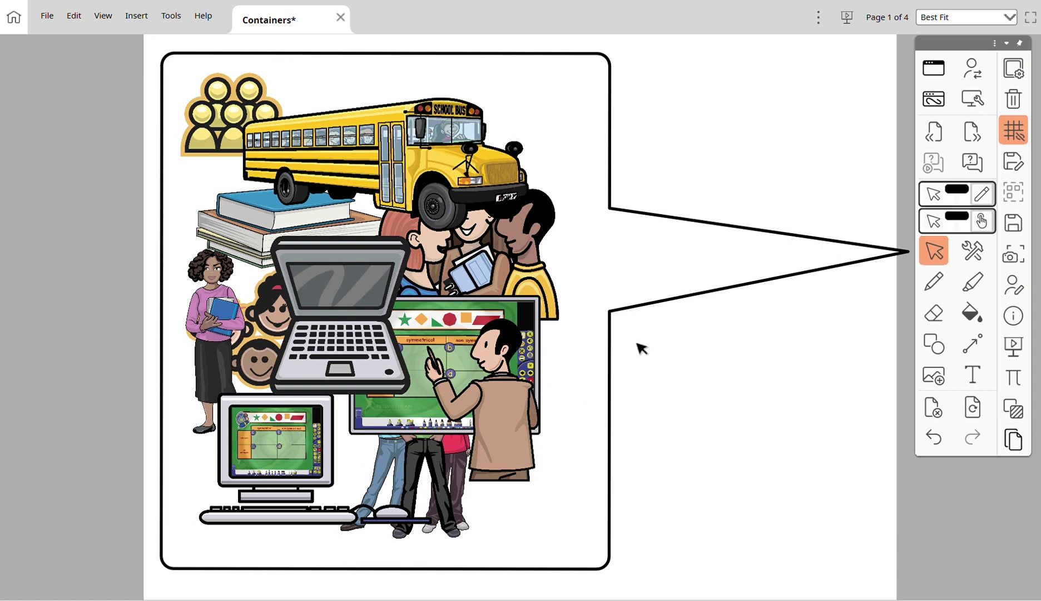
pyautogui.moveTo(738, 274); pyautogui.dragTo(583, 270)
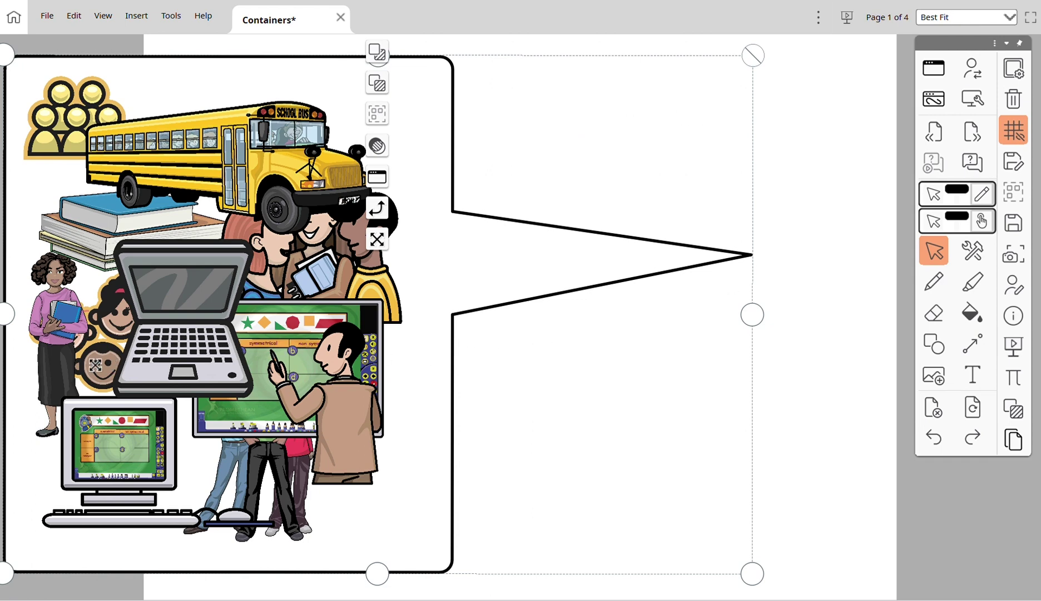
pyautogui.moveTo(94, 366)
pyautogui.mouseDown()
pyautogui.moveTo(93, 342)
pyautogui.moveTo(765, 326)
pyautogui.moveTo(862, 274)
pyautogui.mouseUp()
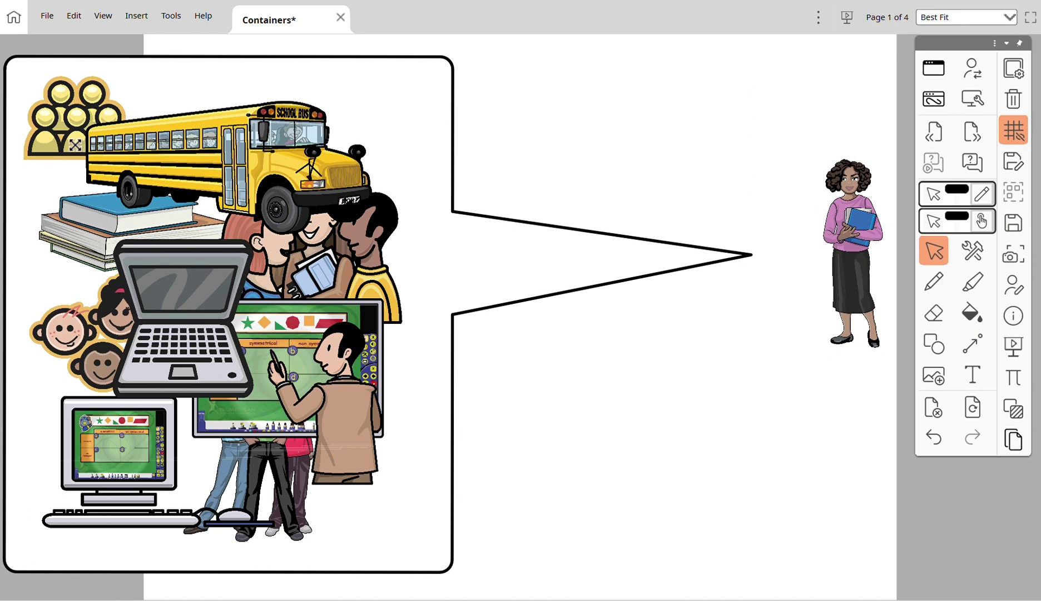
pyautogui.moveTo(75, 144)
pyautogui.mouseDown()
pyautogui.moveTo(434, 327)
pyautogui.moveTo(836, 476)
pyautogui.moveTo(822, 471)
pyautogui.mouseUp()
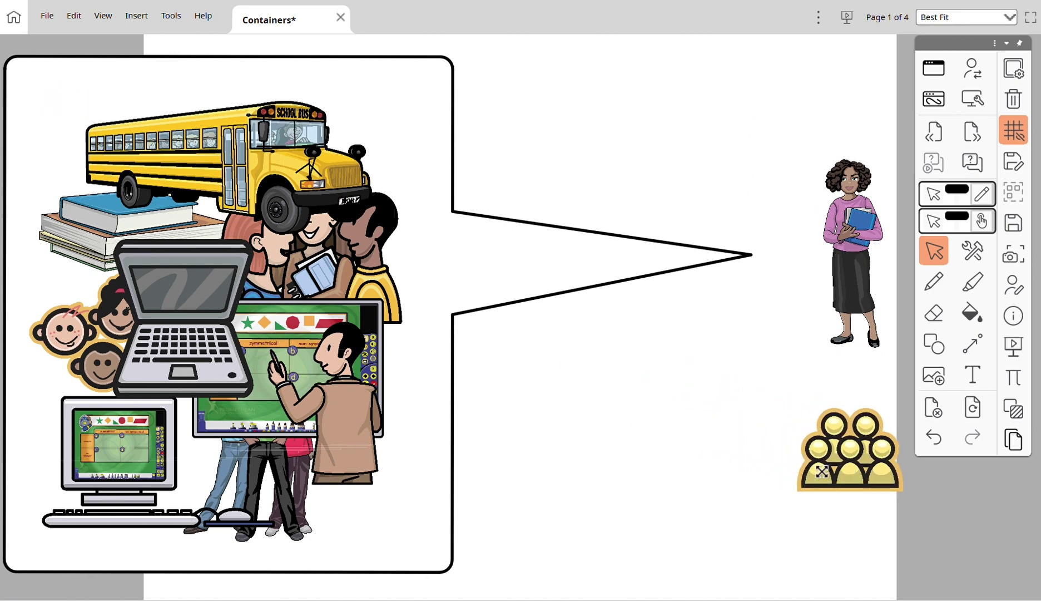
pyautogui.moveTo(204, 335)
pyautogui.mouseDown()
pyautogui.moveTo(403, 322)
pyautogui.moveTo(883, 132)
pyautogui.mouseUp()
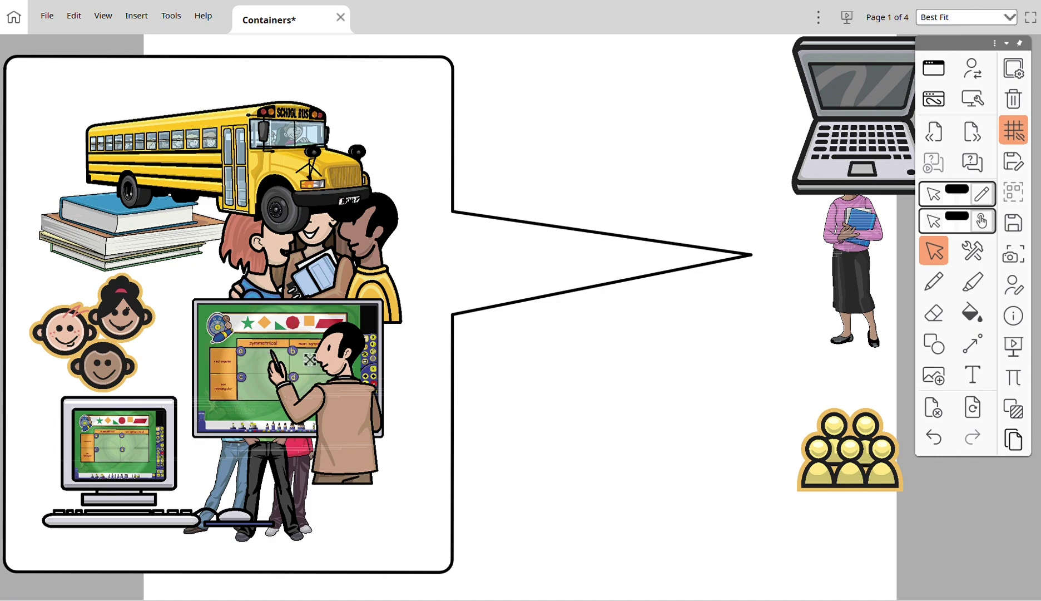
# Step: Push the callout picture off the page, place the woman upper left and undo the laptop's last move
pyautogui.moveTo(678, 274)
pyautogui.mouseDown()
pyautogui.moveTo(97, 290)
pyautogui.moveTo(3, 282)
pyautogui.mouseUp()
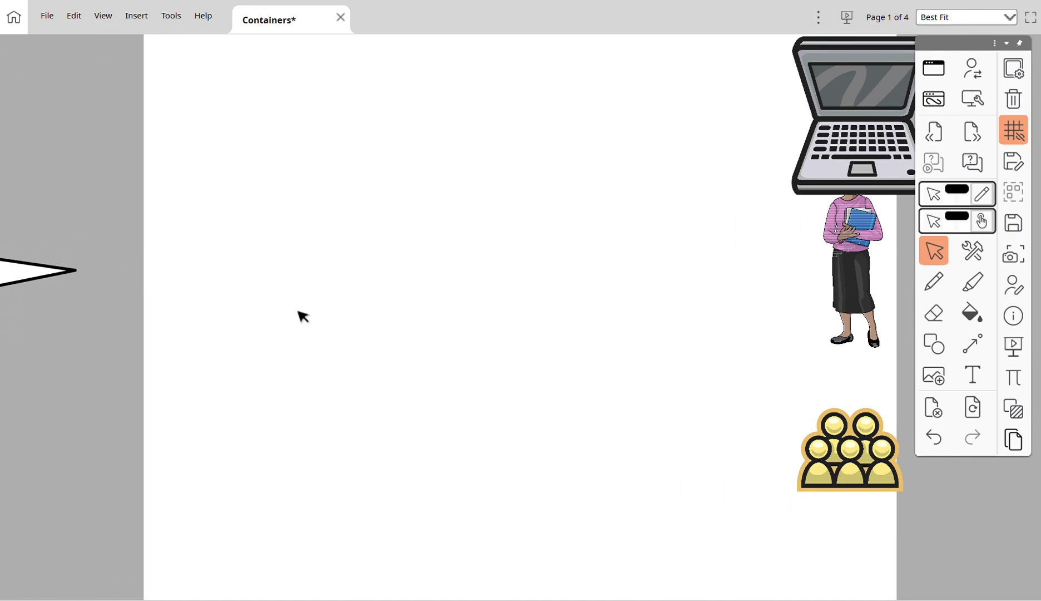
pyautogui.moveTo(861, 247)
pyautogui.mouseDown()
pyautogui.moveTo(384, 244)
pyautogui.moveTo(271, 198)
pyautogui.mouseUp()
pyautogui.moveTo(875, 174); pyautogui.dragTo(858, 183)
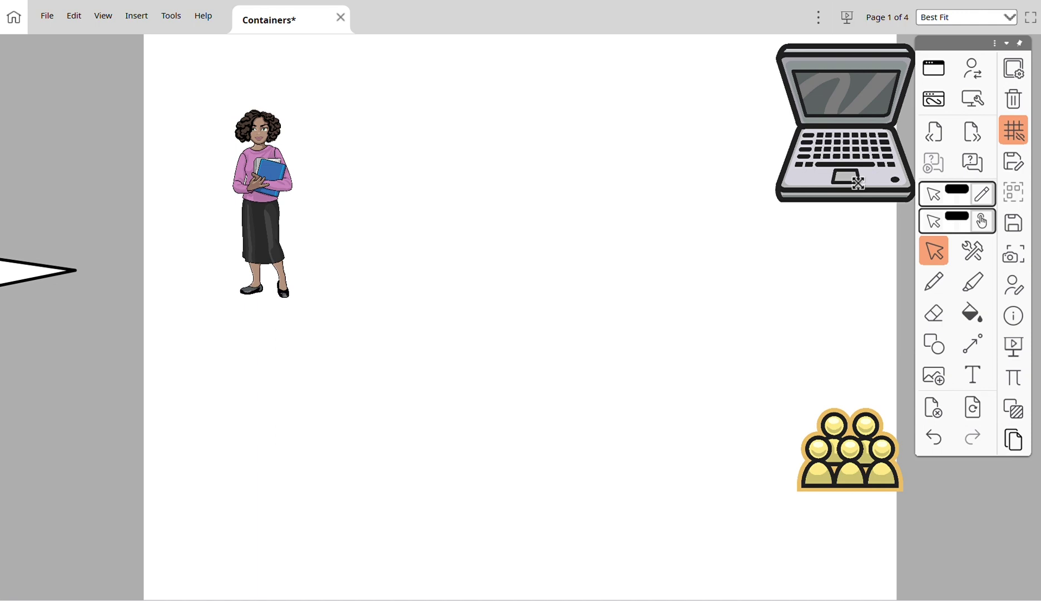
pyautogui.hotkey('ctrl', 'z')
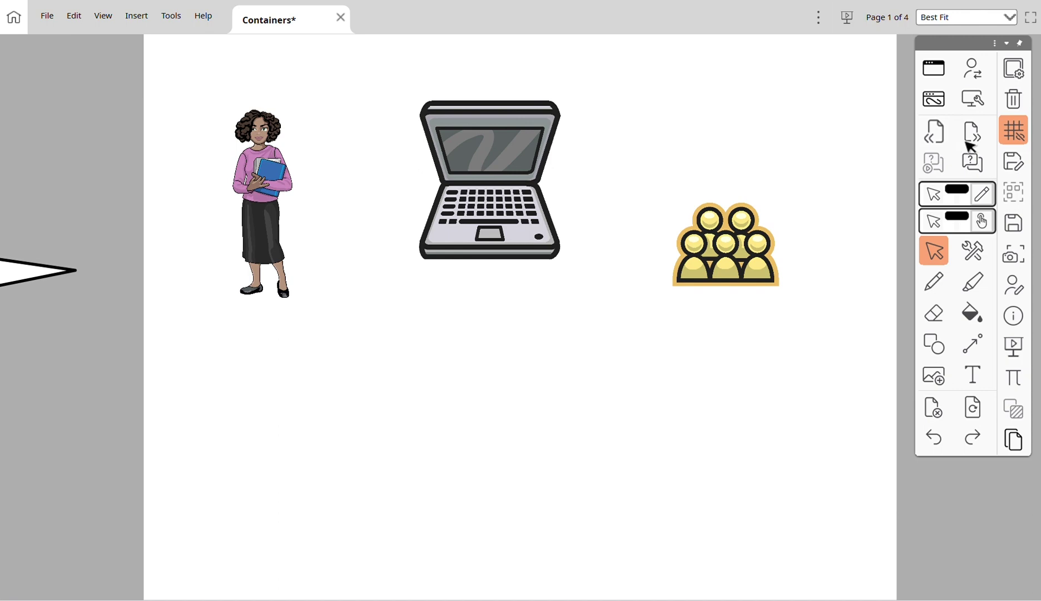
# Step: On the quiz page, try 20 and 4 in the 12 x 8 box before 96 stays in it
pyautogui.click(983, 140)
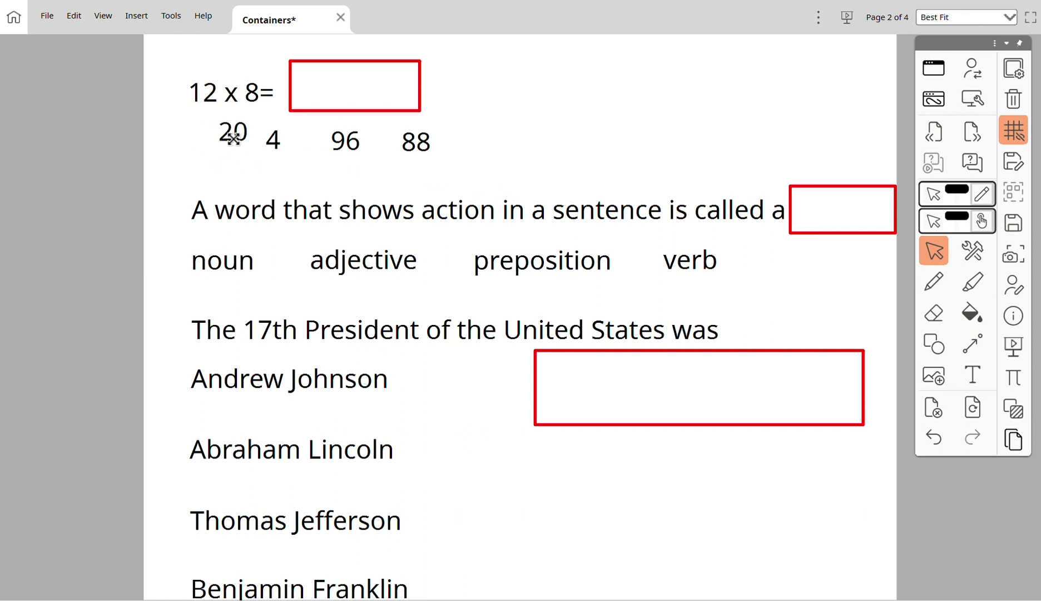
pyautogui.moveTo(203, 148); pyautogui.dragTo(342, 90)
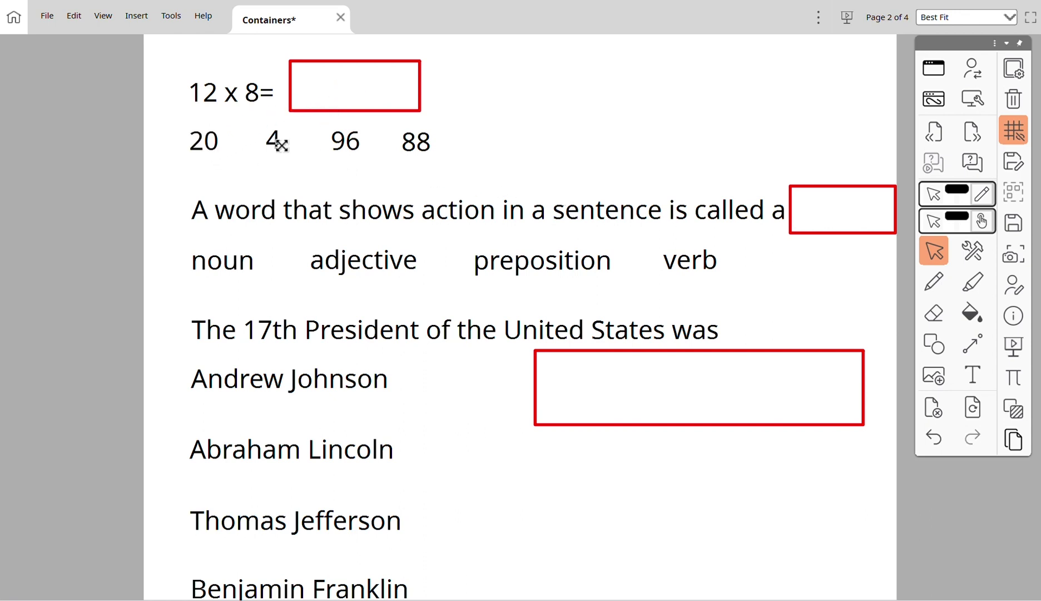
pyautogui.moveTo(281, 144); pyautogui.dragTo(341, 91)
pyautogui.moveTo(354, 146); pyautogui.dragTo(359, 91)
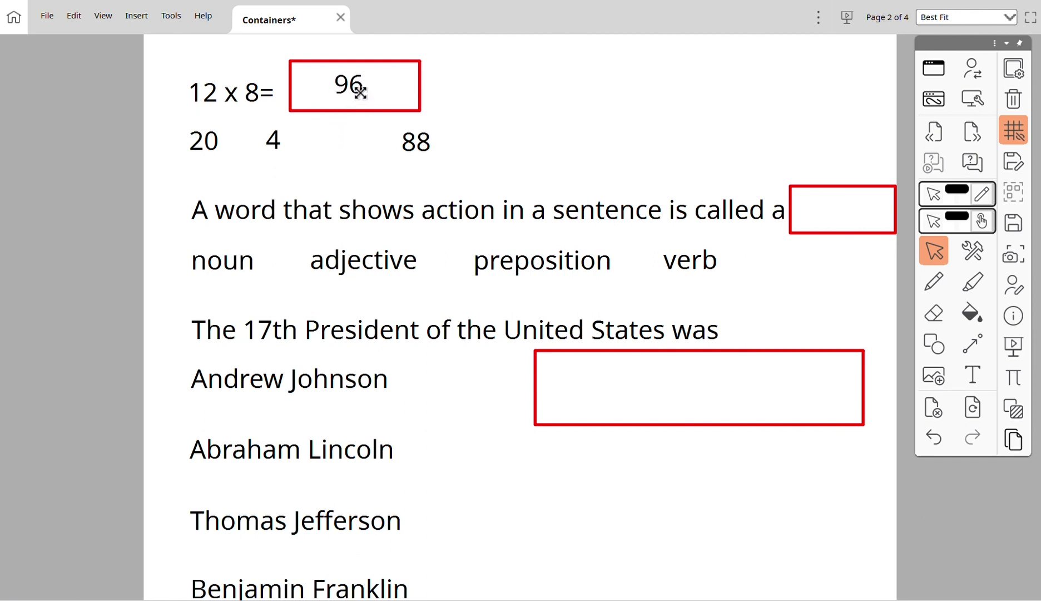
# Step: Fill the action-word box with verb and the president box with Andrew Johnson, then advance to page 3
pyautogui.moveTo(231, 269); pyautogui.dragTo(850, 218)
pyautogui.click(707, 265)
pyautogui.moveTo(300, 466); pyautogui.dragTo(697, 396)
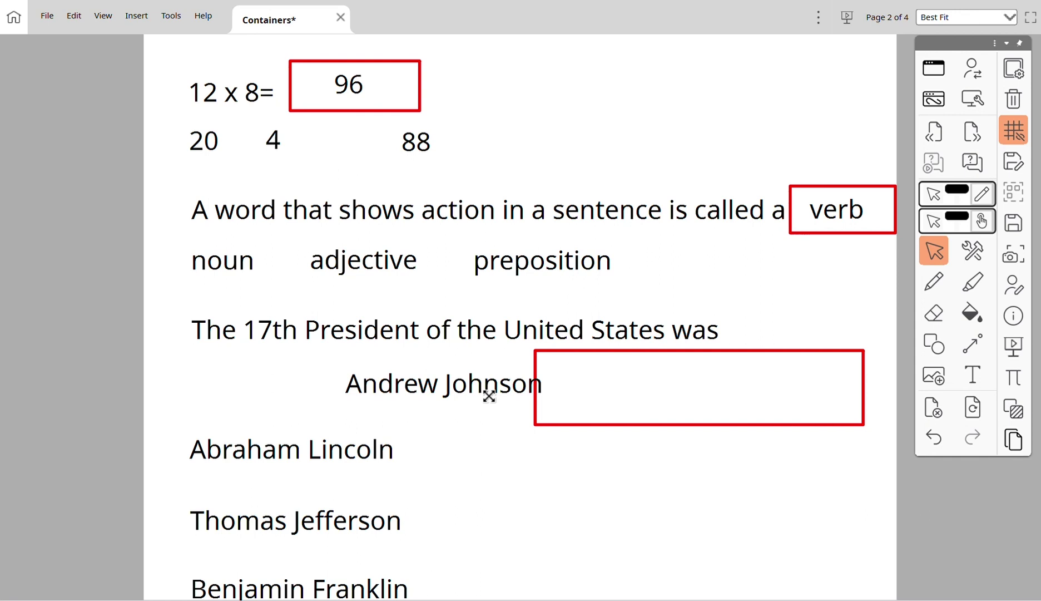
pyautogui.moveTo(322, 391); pyautogui.dragTo(656, 396)
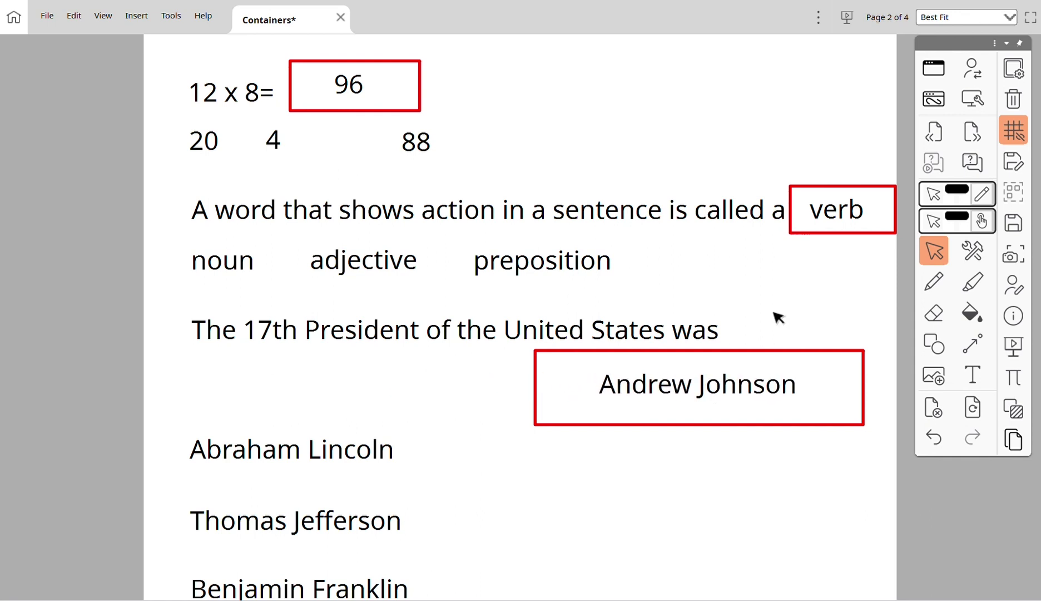
pyautogui.click(985, 145)
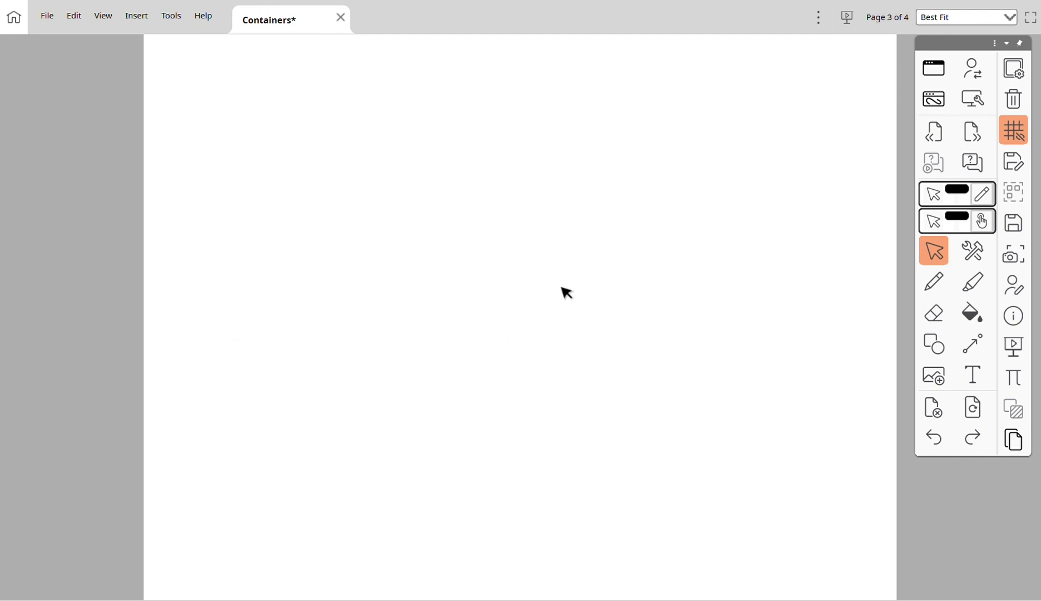
# Step: Draw a large cyan-outlined square on page 3 and move it fully onto the page
pyautogui.click(950, 356)
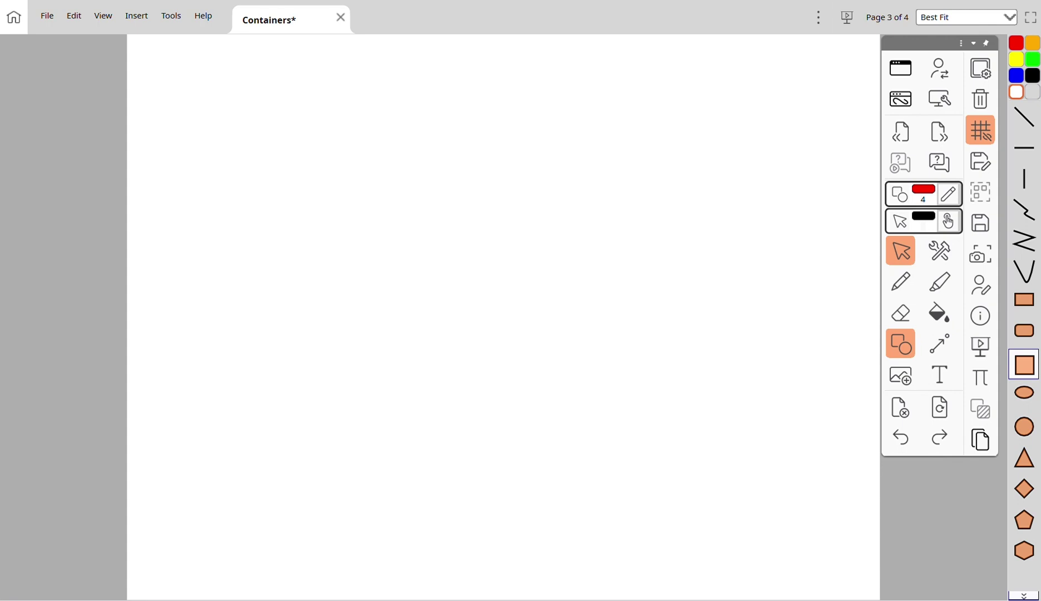
pyautogui.click(1024, 596)
pyautogui.moveTo(46, 111)
pyautogui.mouseDown()
pyautogui.moveTo(311, 314)
pyautogui.moveTo(515, 425)
pyautogui.moveTo(539, 426)
pyautogui.mouseUp()
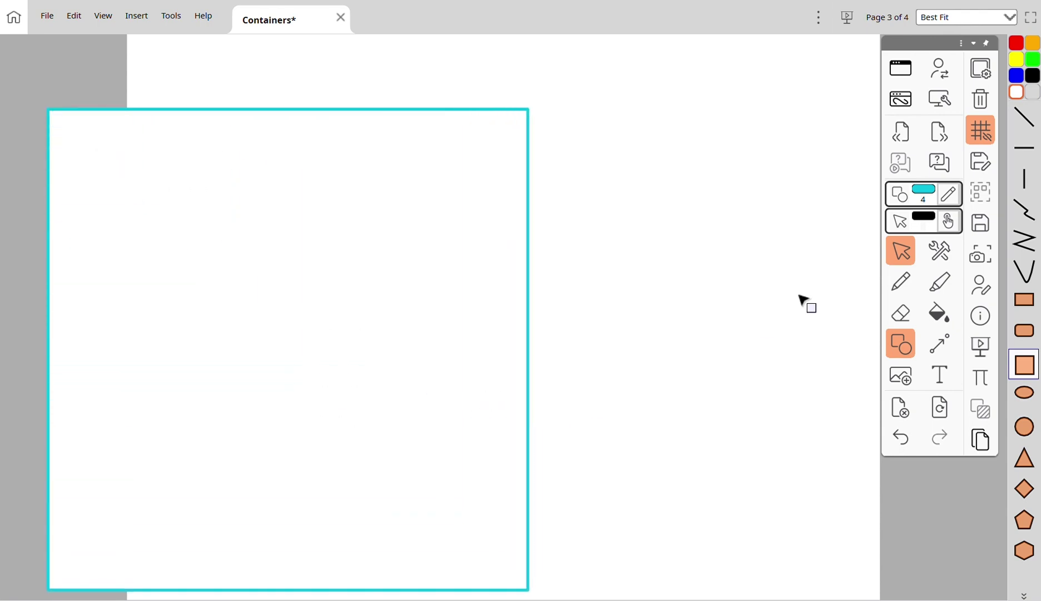
pyautogui.click(900, 251)
pyautogui.moveTo(398, 172); pyautogui.dragTo(493, 133)
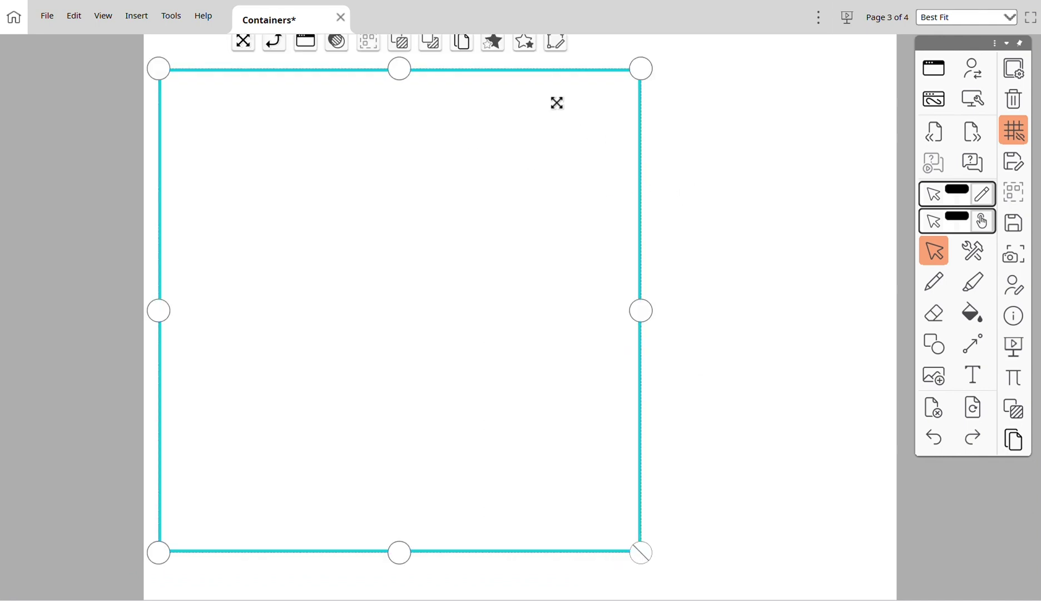
# Step: Show the square's Property Browser and collapse fill and label settings to reach the container options
pyautogui.click(113, 24)
pyautogui.click(142, 218)
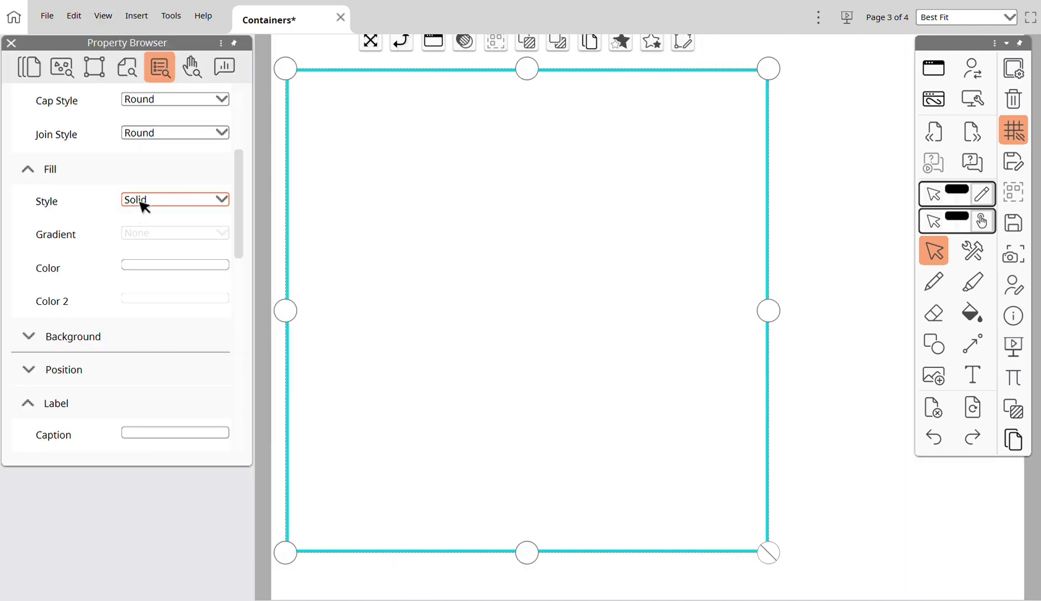
pyautogui.click(28, 78)
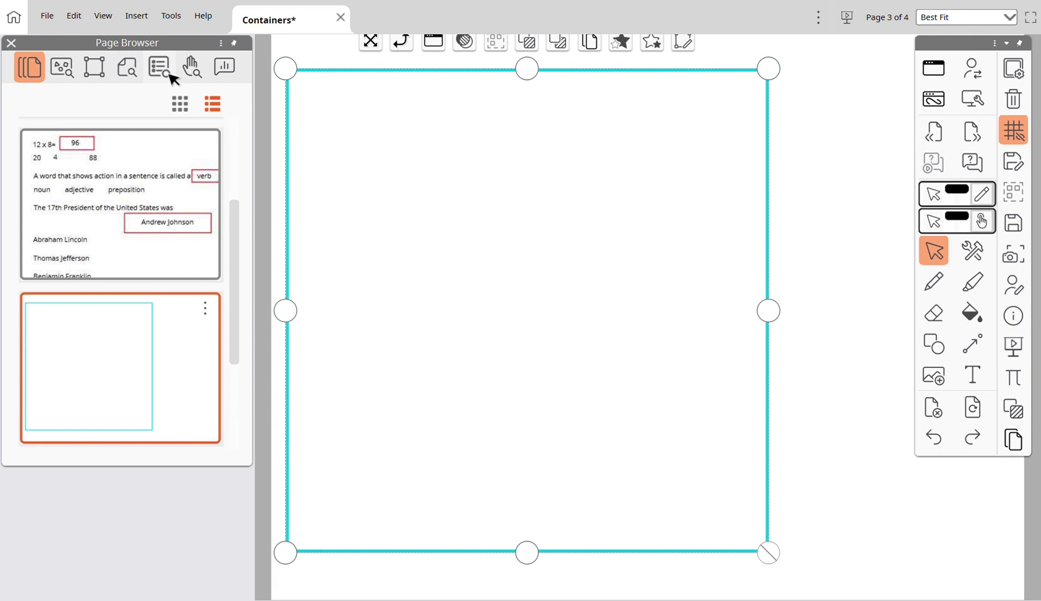
pyautogui.click(167, 74)
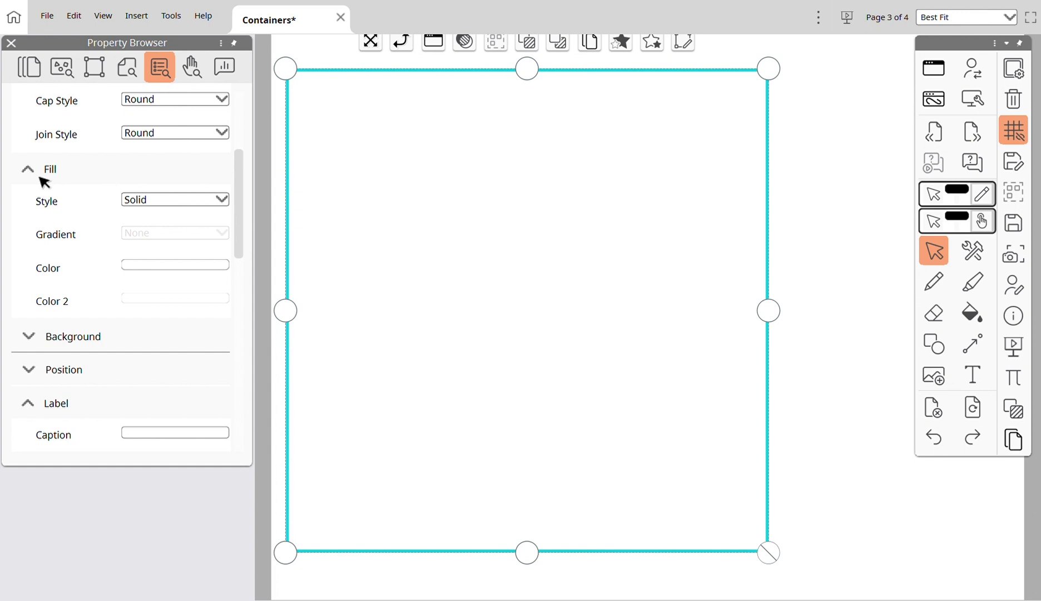
pyautogui.click(39, 177)
pyautogui.click(36, 269)
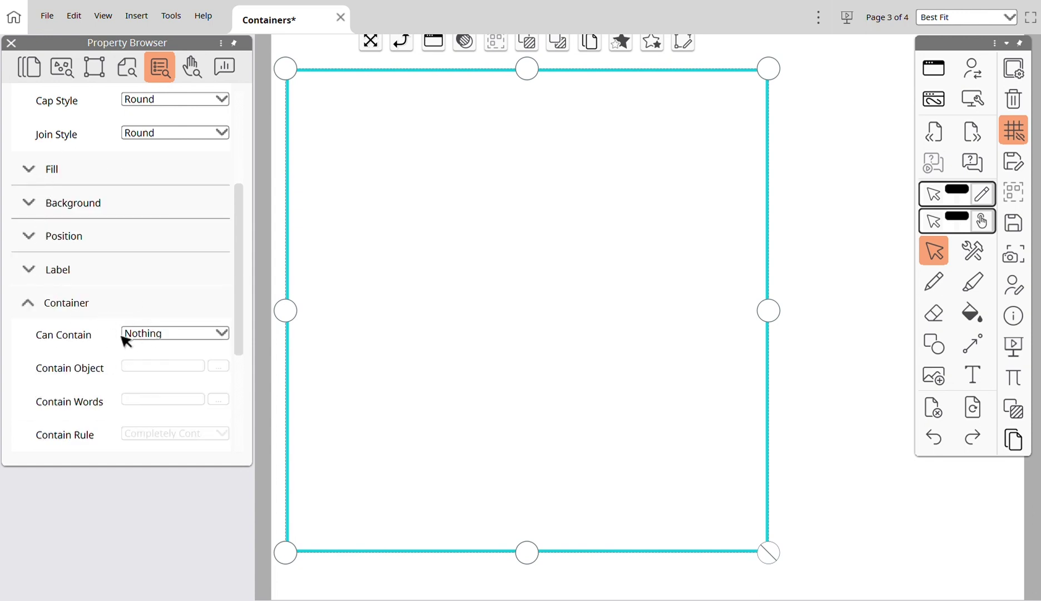
# Step: Set the square's Can Contain property to Anything, leaving the contain rule unchanged, and deselect it
pyautogui.click(221, 333)
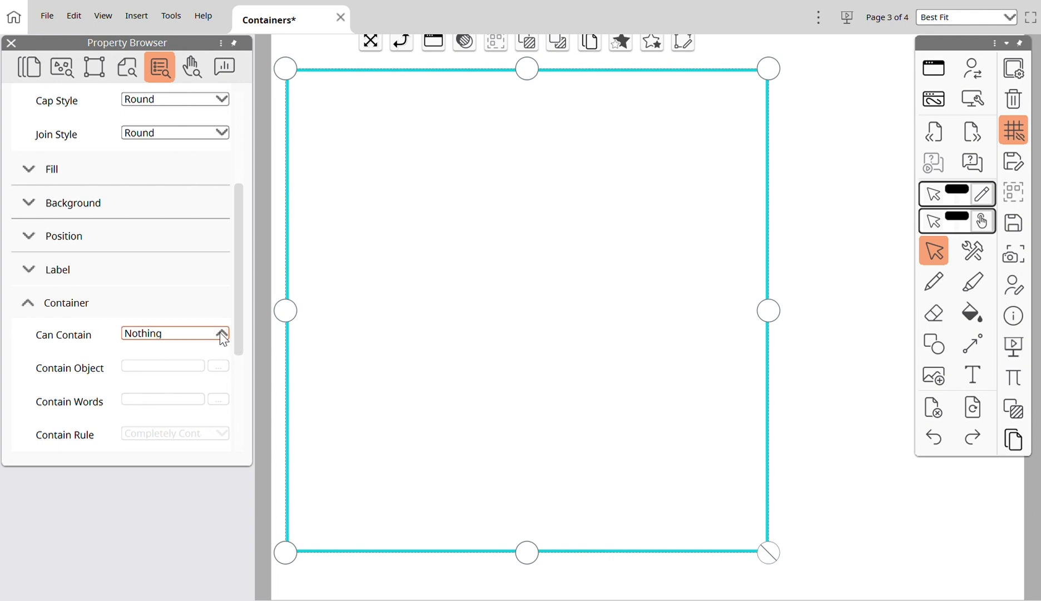
pyautogui.click(203, 361)
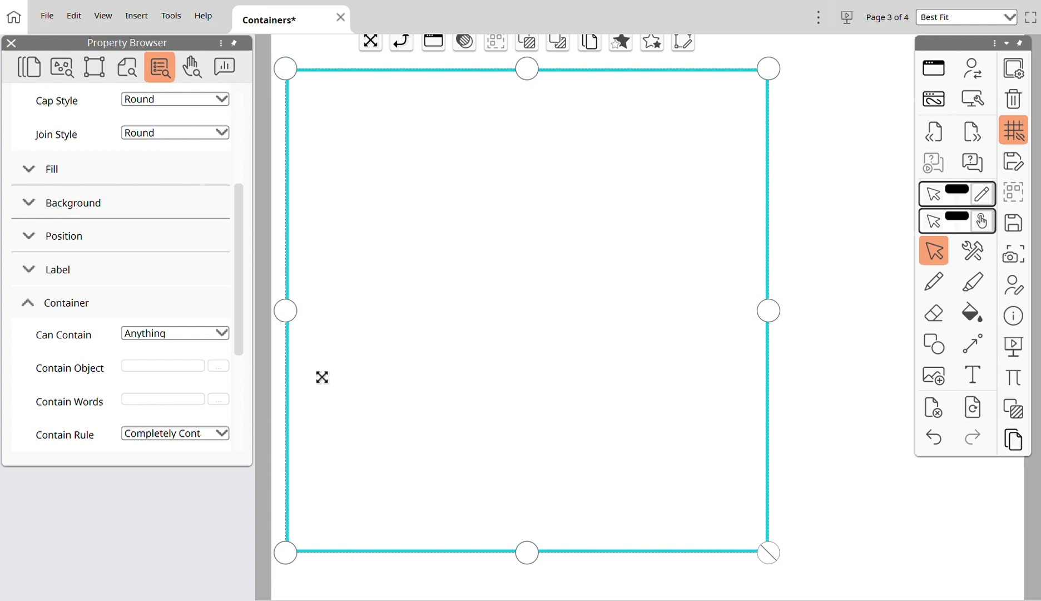
pyautogui.moveTo(248, 338); pyautogui.dragTo(248, 380)
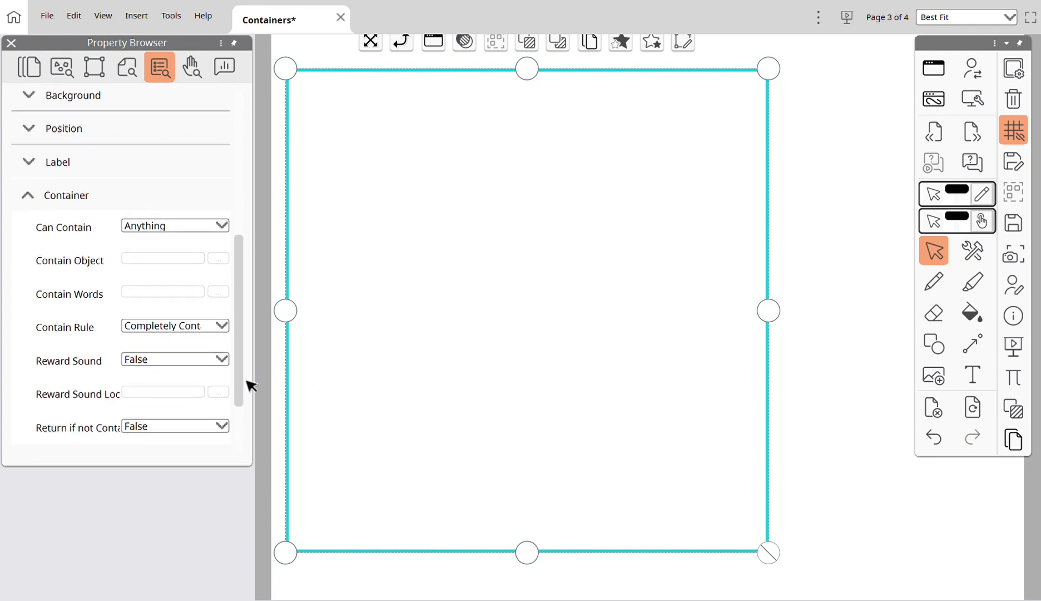
pyautogui.scroll(-1, 248, 385)
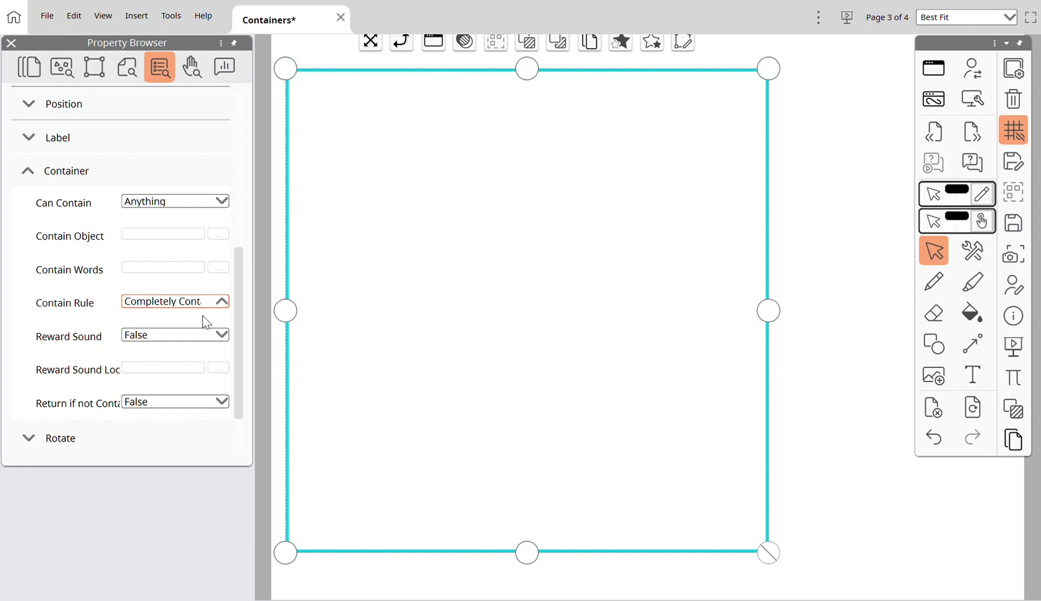
pyautogui.click(204, 337)
pyautogui.click(827, 378)
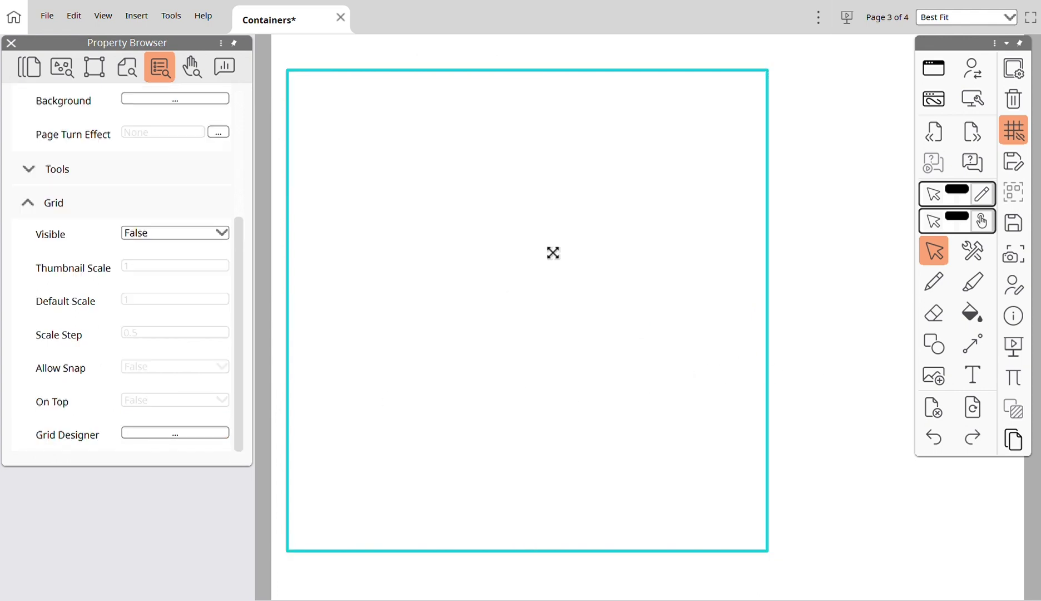
# Step: Search the Resource Browser for School and place the School building image in the container
pyautogui.click(72, 75)
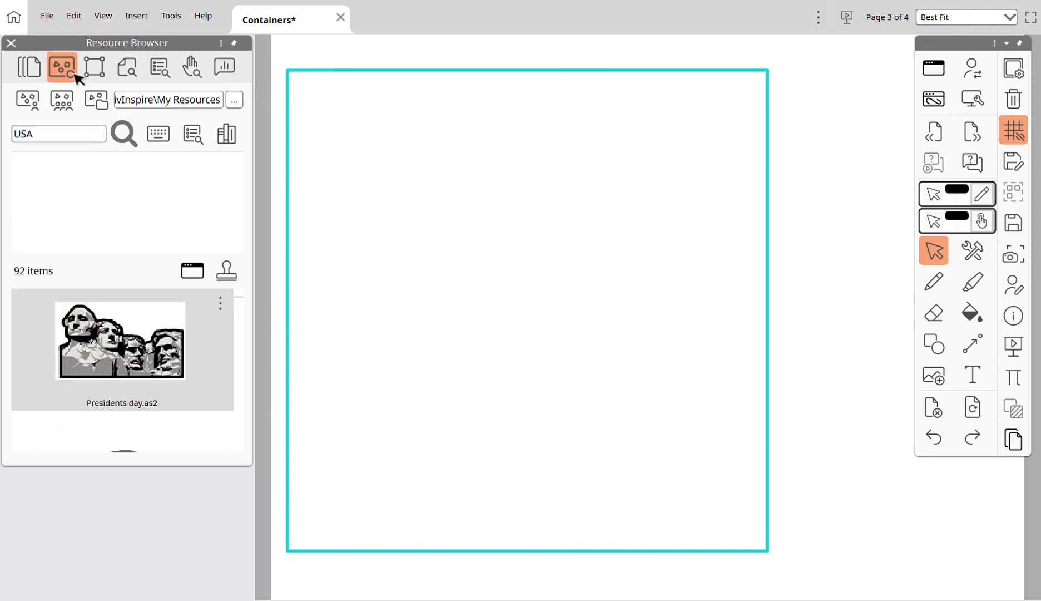
pyautogui.click(68, 139)
pyautogui.doubleClick(67, 139)
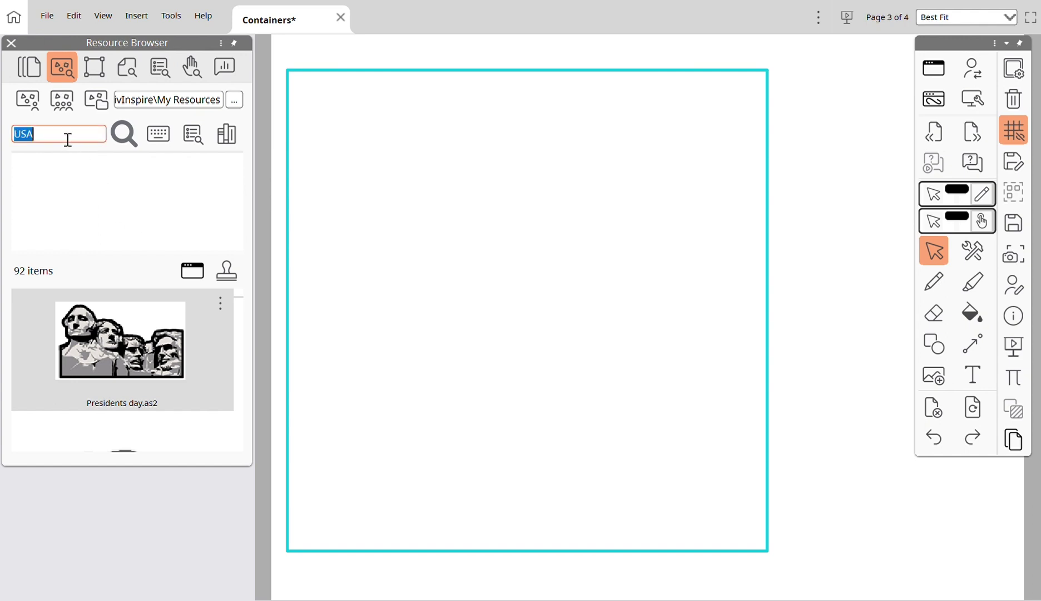
pyautogui.write('School')
pyautogui.press('Return')
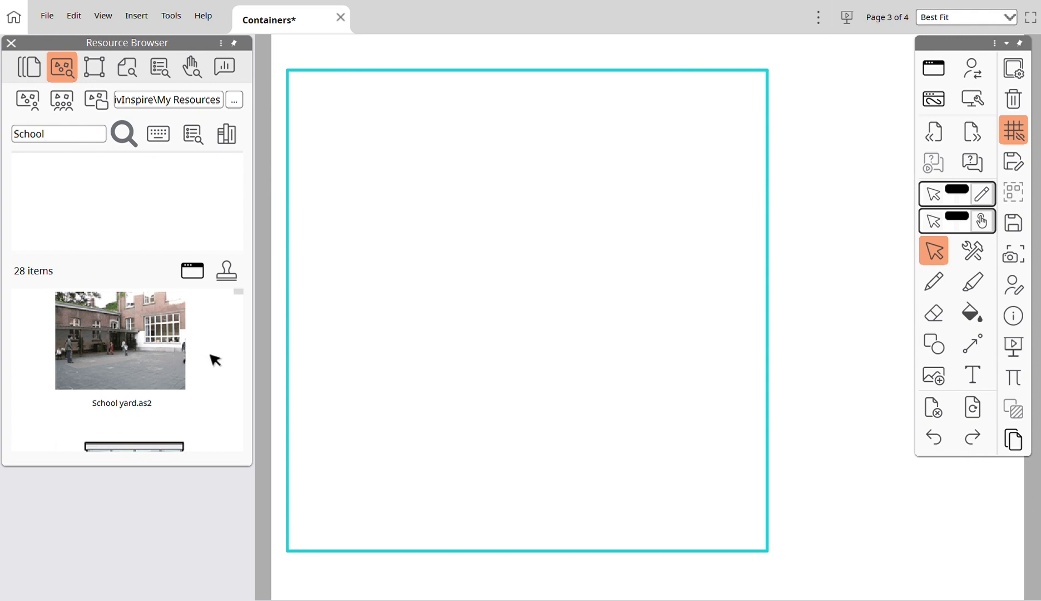
pyautogui.moveTo(143, 353)
pyautogui.mouseDown()
pyautogui.moveTo(543, 293)
pyautogui.moveTo(545, 275)
pyautogui.mouseUp()
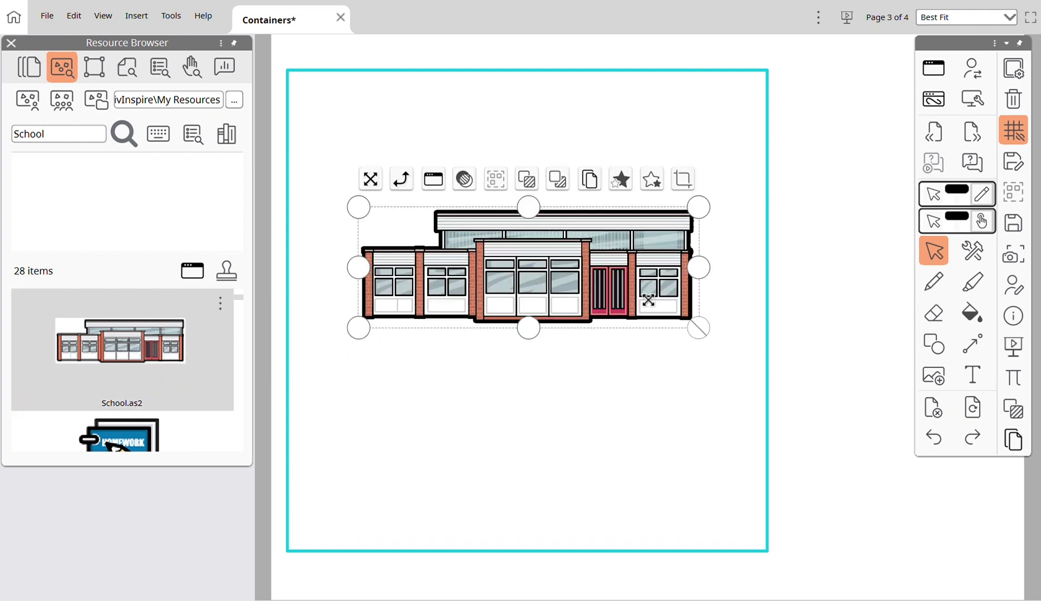
pyautogui.scroll(-1, 228, 399)
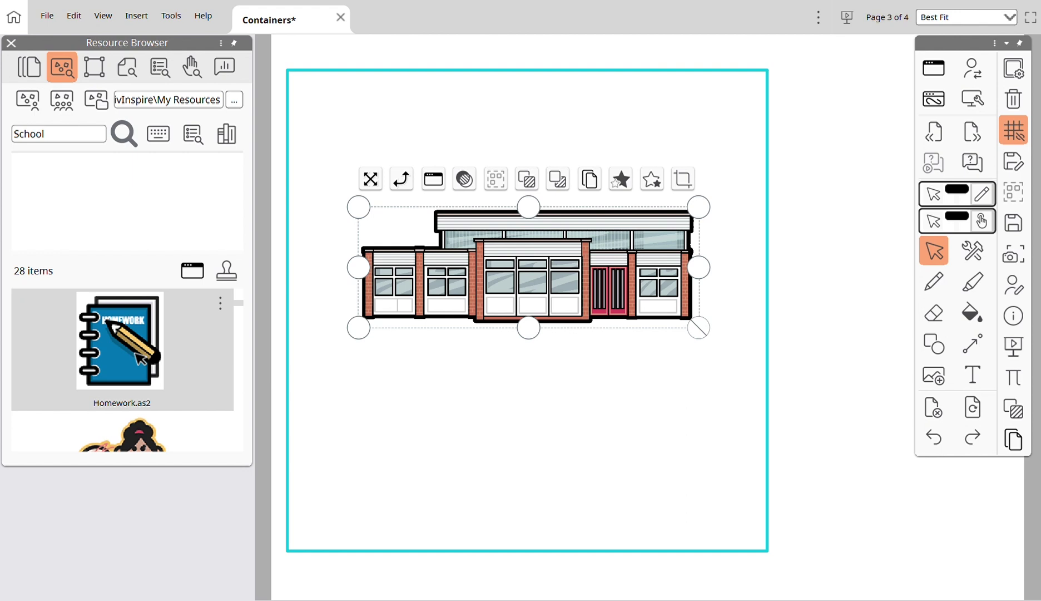
# Step: Add the Homework notebook image and shrink it, undoing an accidental vertical stretch
pyautogui.moveTo(143, 360)
pyautogui.mouseDown()
pyautogui.moveTo(464, 397)
pyautogui.moveTo(508, 371)
pyautogui.mouseUp()
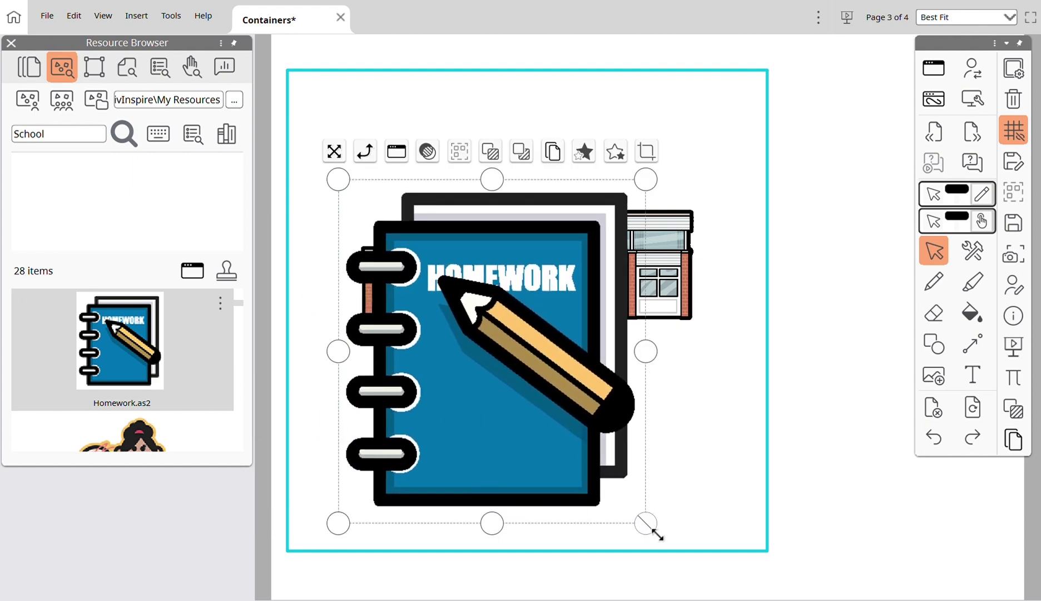
pyautogui.moveTo(657, 534); pyautogui.dragTo(479, 343)
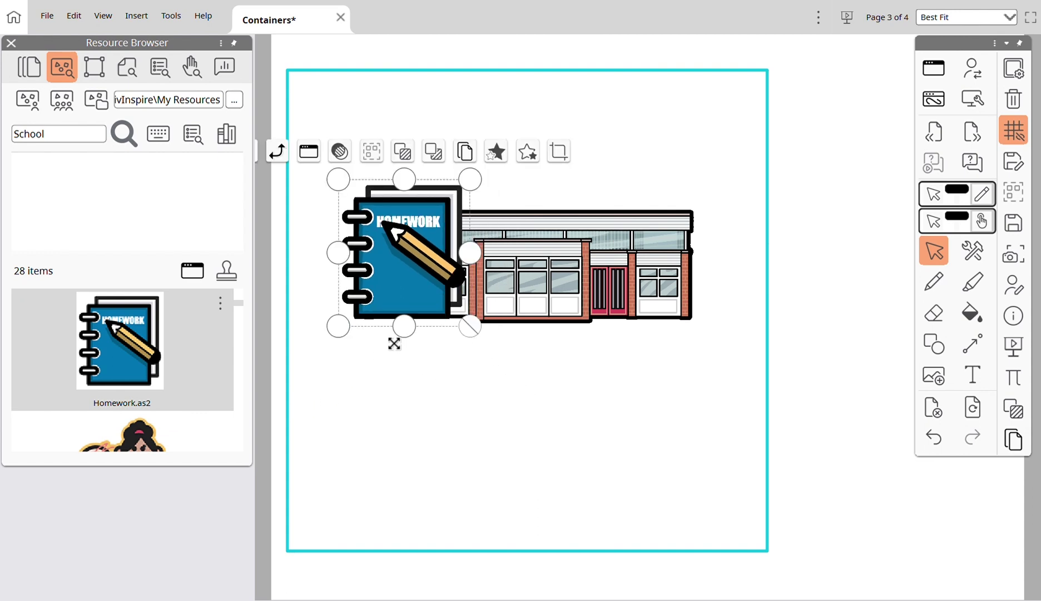
pyautogui.moveTo(411, 333); pyautogui.dragTo(408, 498)
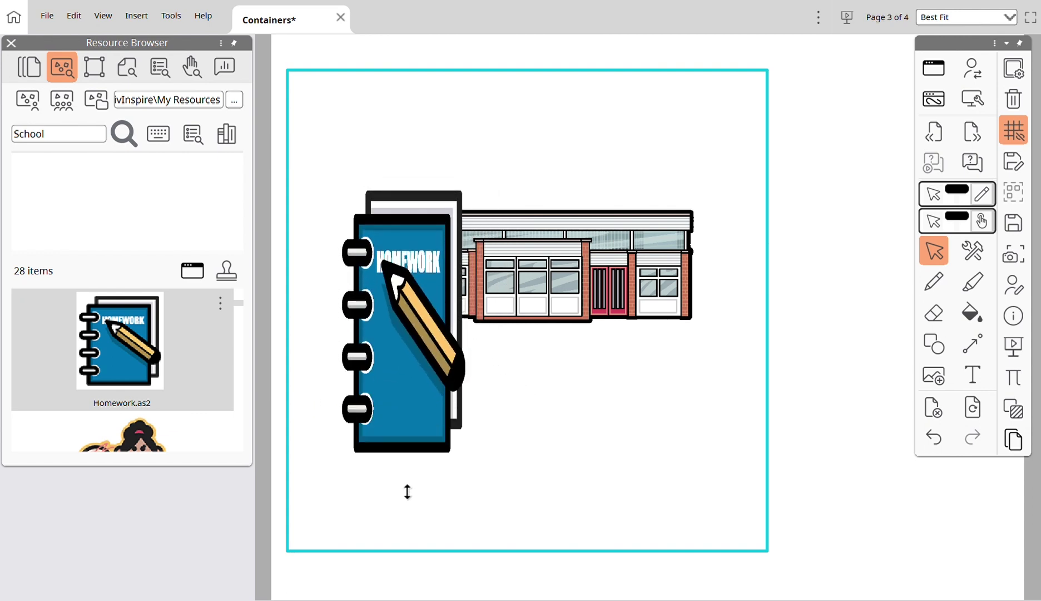
pyautogui.hotkey('ctrl', 'z')
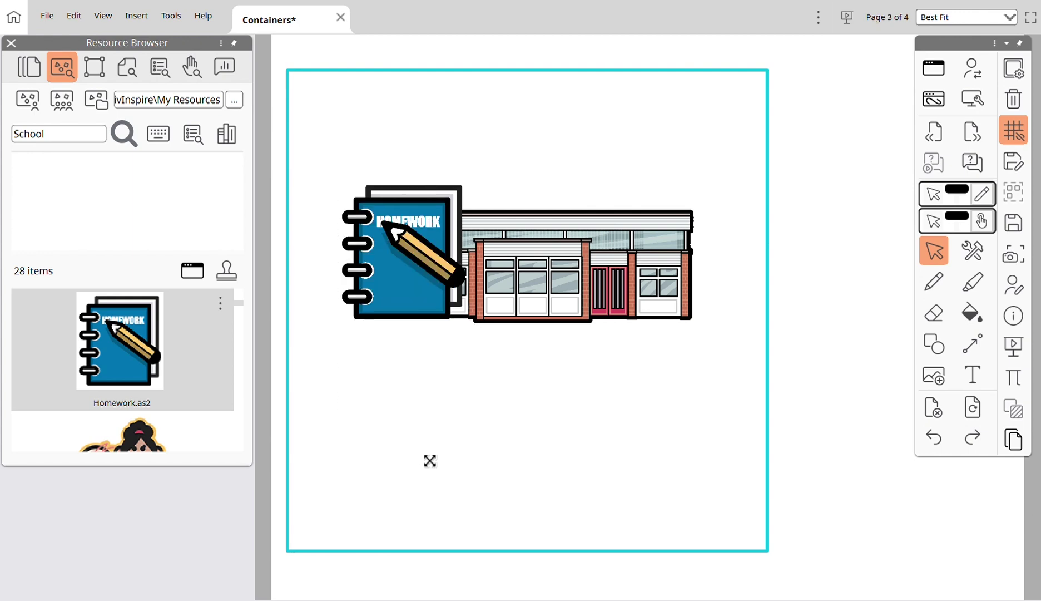
pyautogui.click(435, 289)
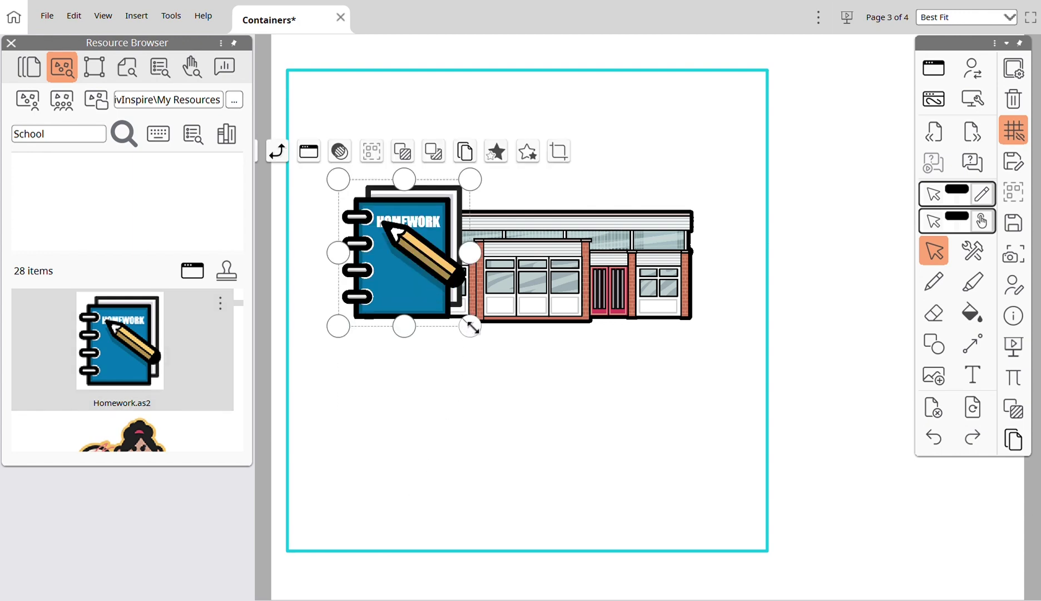
pyautogui.scroll(-2, 223, 361)
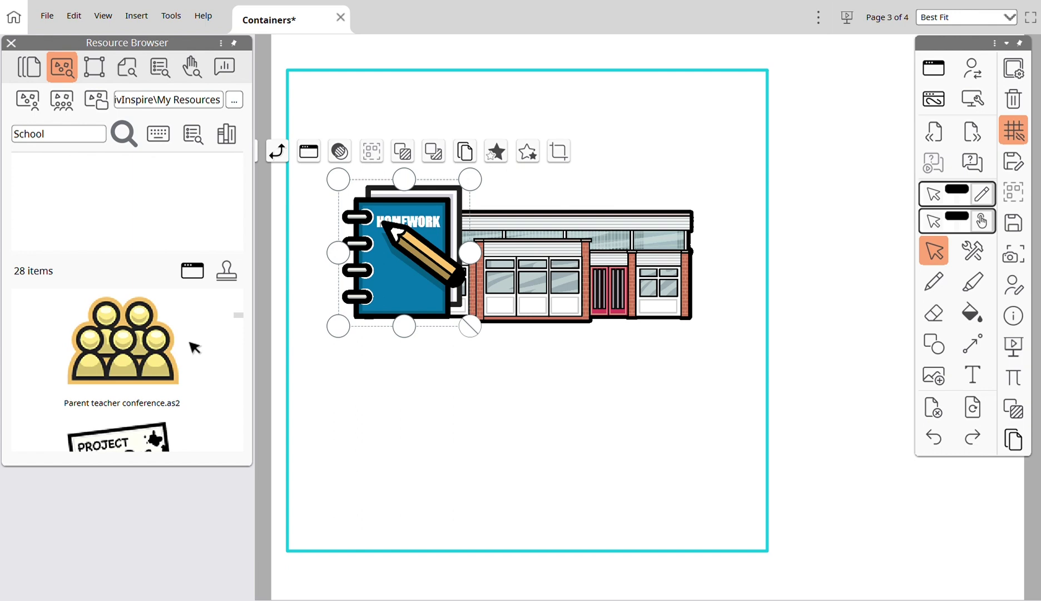
pyautogui.scroll(1, 195, 349)
# Step: Add the No school faces image, shrink it and drag the container toward the left edge
pyautogui.moveTo(148, 344)
pyautogui.mouseDown()
pyautogui.moveTo(614, 448)
pyautogui.moveTo(609, 379)
pyautogui.mouseUp()
pyautogui.moveTo(760, 516); pyautogui.dragTo(663, 409)
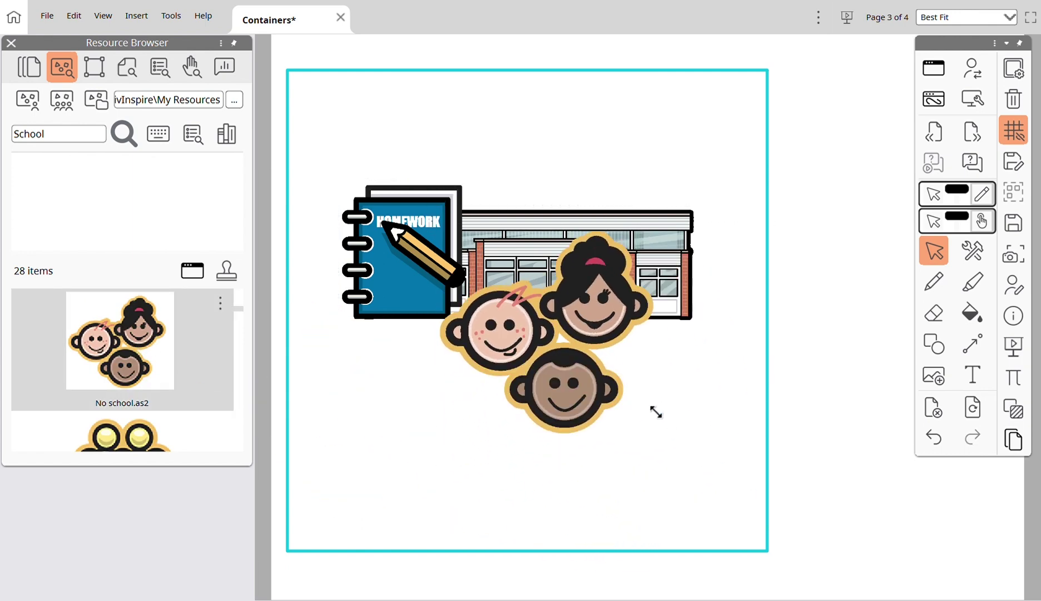
pyautogui.click(820, 362)
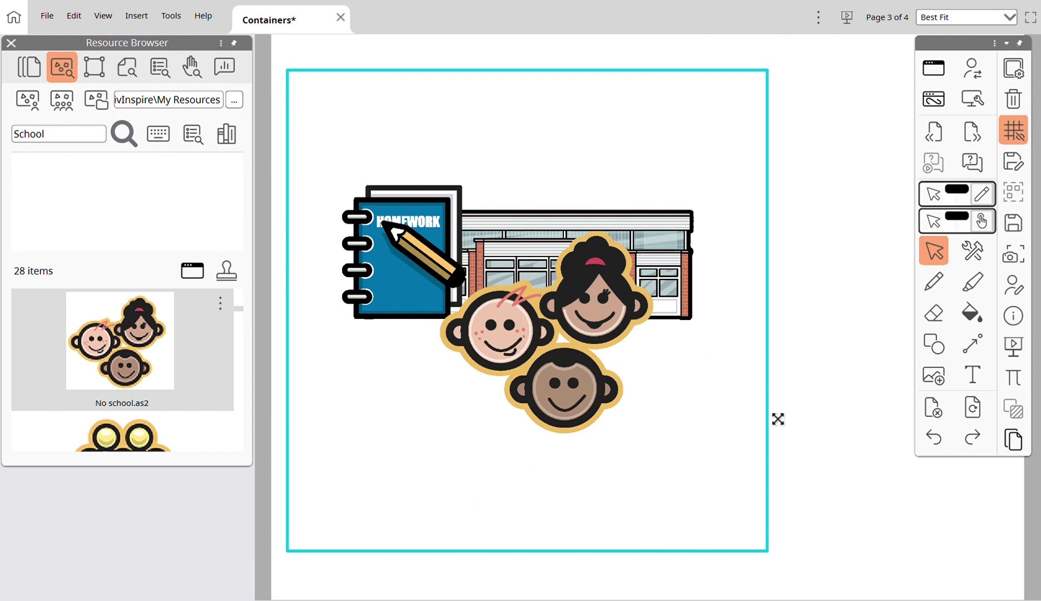
pyautogui.moveTo(776, 418); pyautogui.dragTo(271, 413)
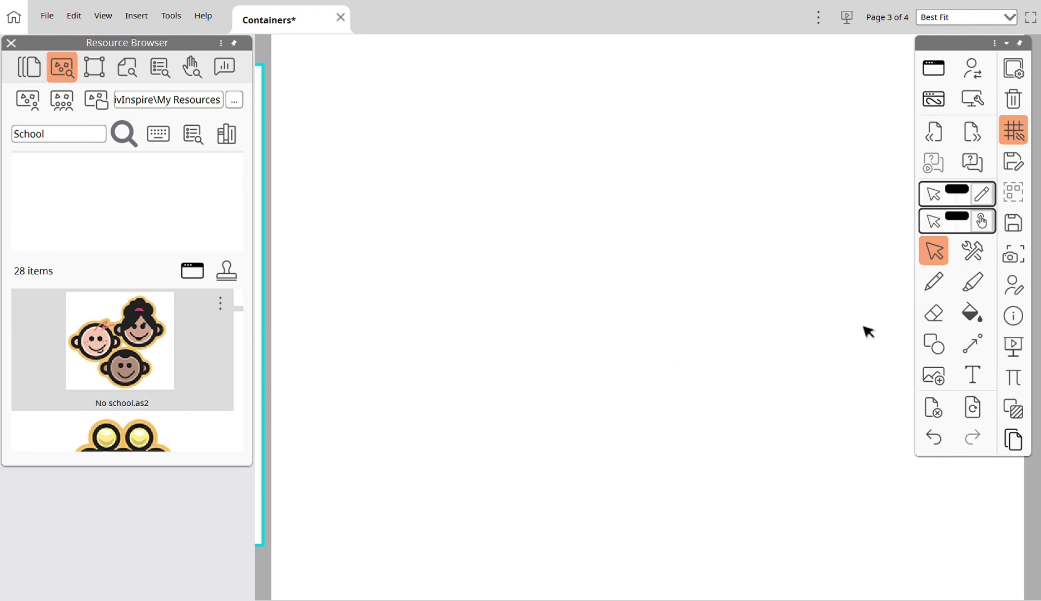
# Step: On page 4, start a text box near the top-left reading 'The sky is', erasing the mistyped Sky
pyautogui.click(982, 140)
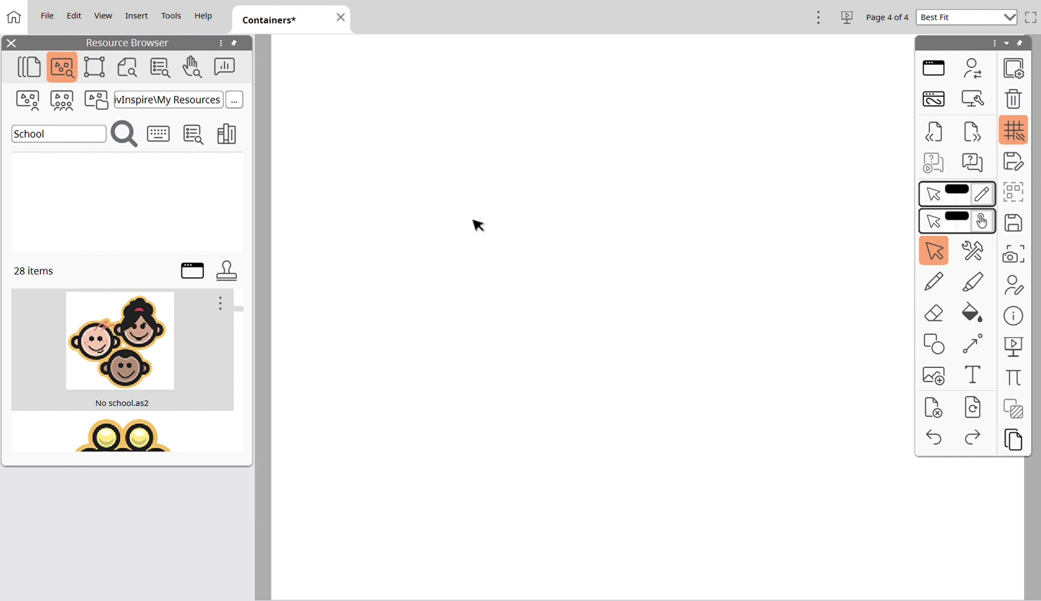
pyautogui.click(985, 384)
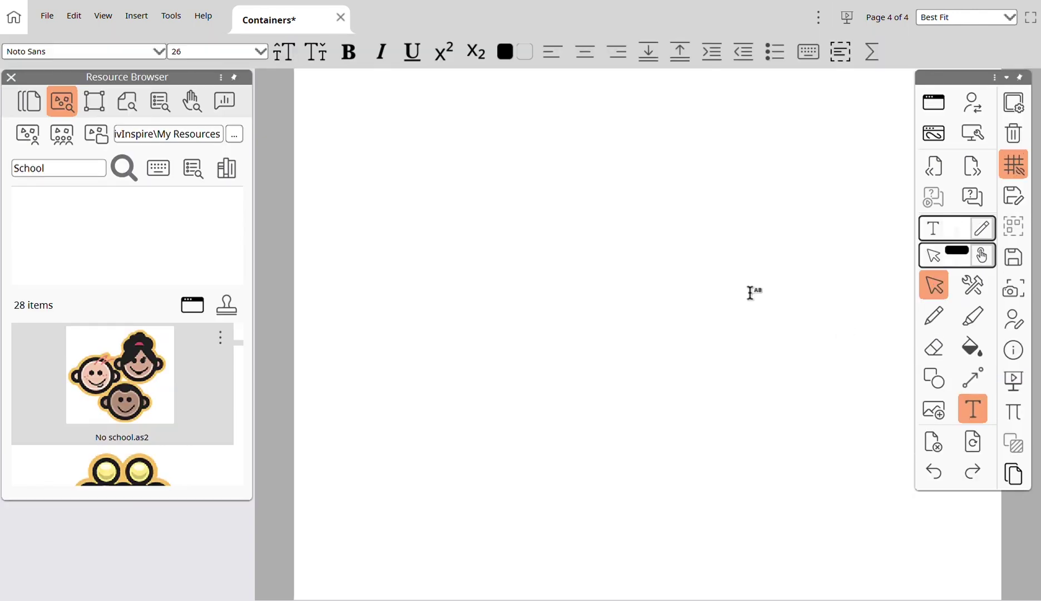
pyautogui.click(336, 139)
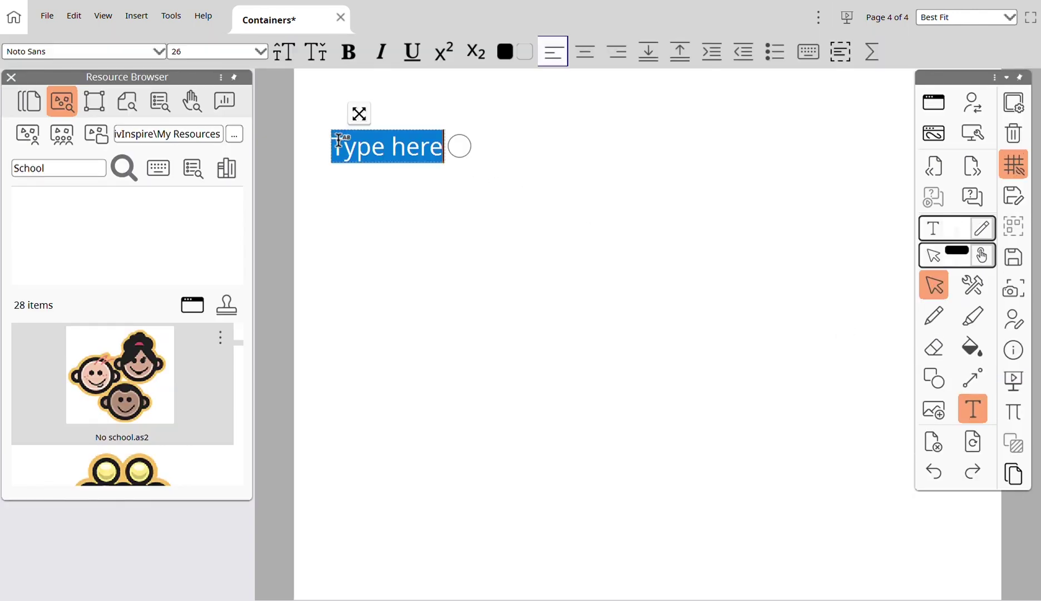
pyautogui.write('The ')
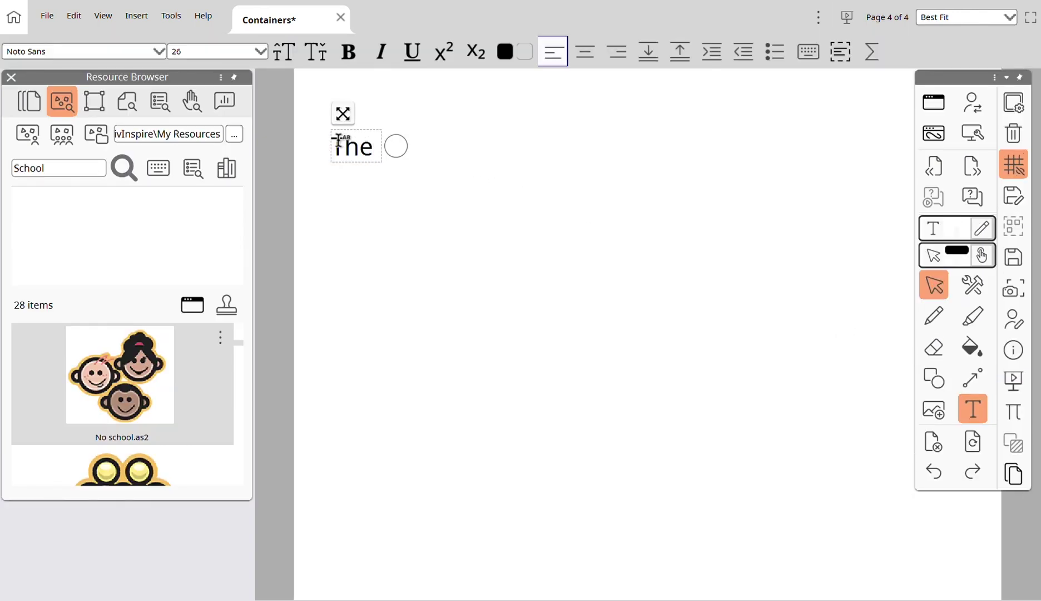
pyautogui.write('Sky')
pyautogui.press('BackSpace')
pyautogui.press('BackSpace')
pyautogui.press('BackSpace')
pyautogui.write('s')
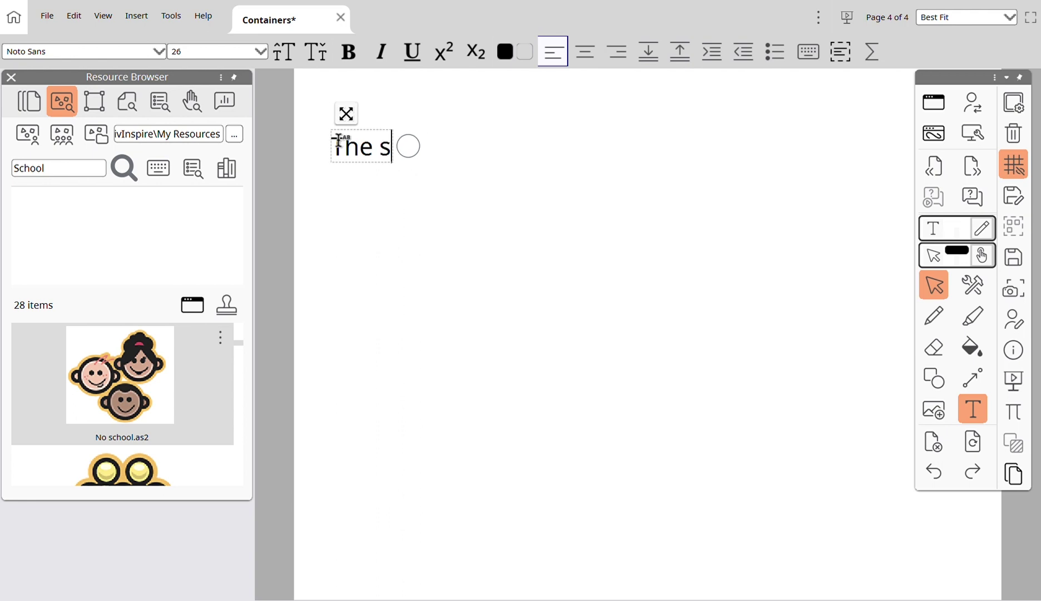
pyautogui.write('ky is')
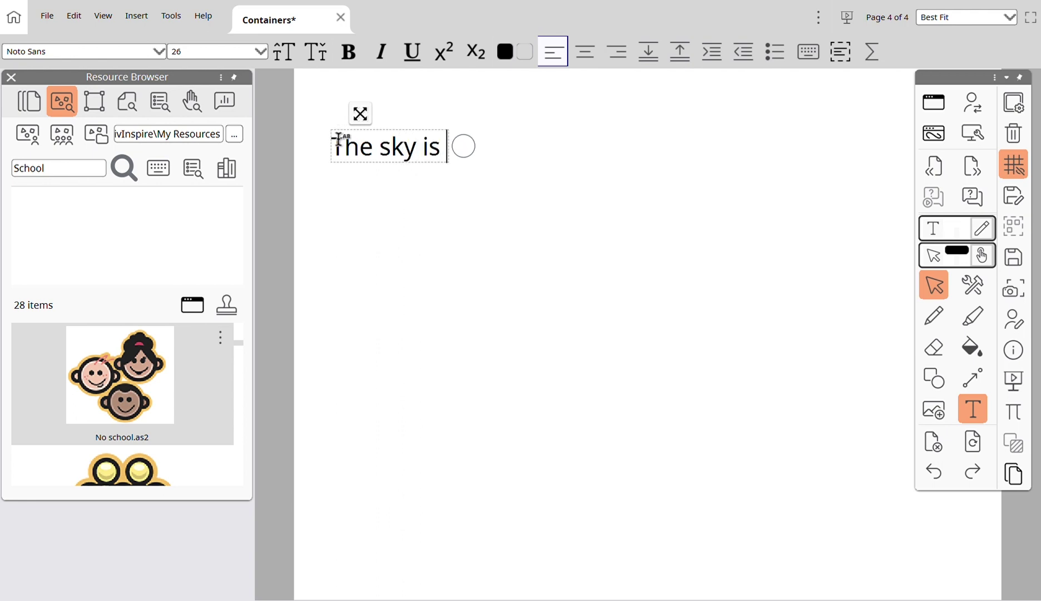
# Step: Draw a plain red-outlined rectangle right after 'The sky is' as the answer box
pyautogui.click(941, 388)
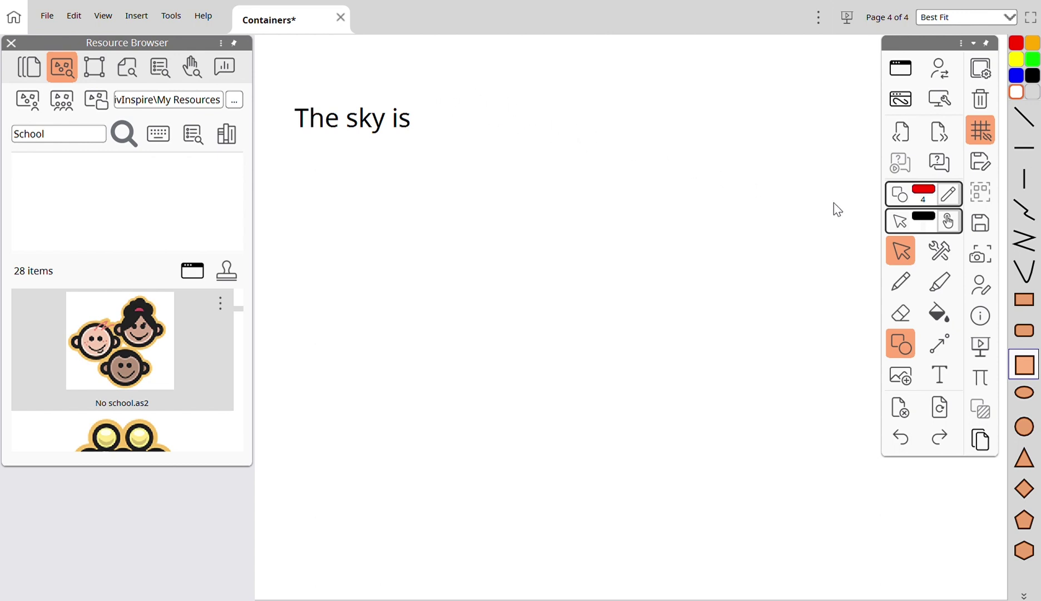
pyautogui.click(1025, 300)
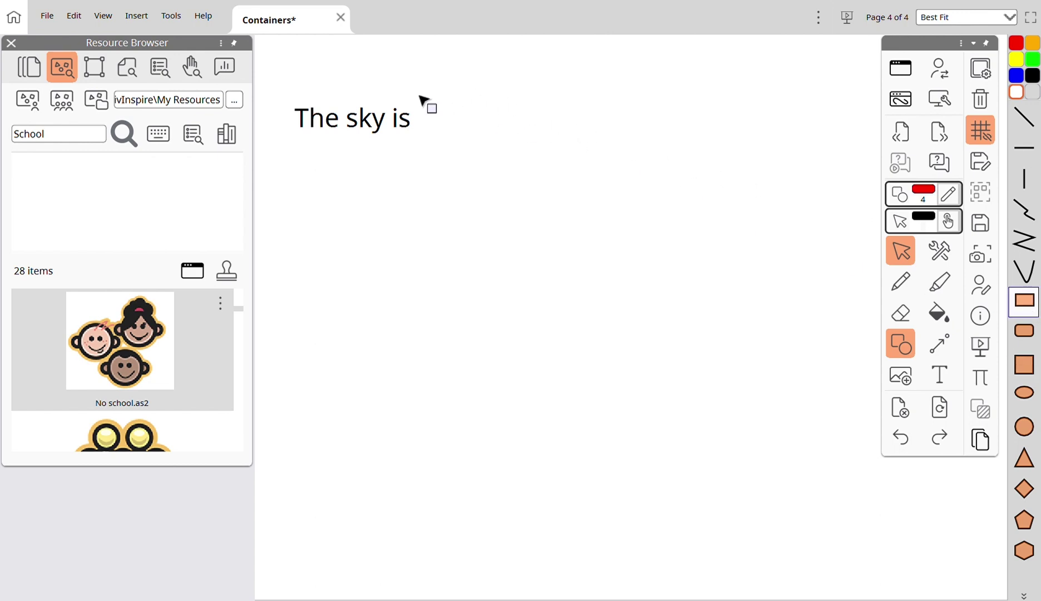
pyautogui.moveTo(412, 88); pyautogui.dragTo(584, 145)
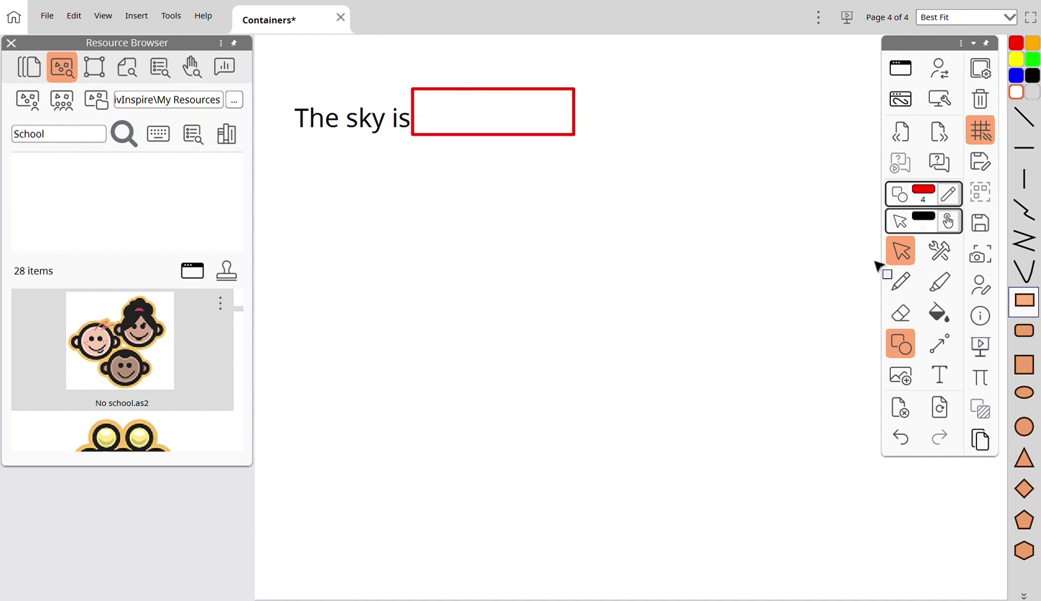
pyautogui.click(900, 249)
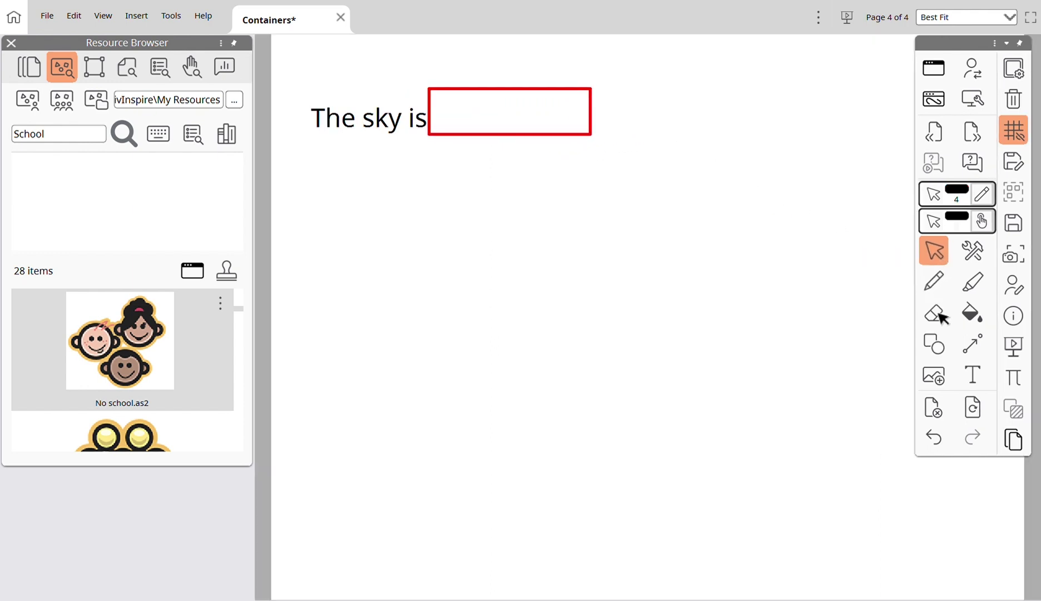
# Step: Add the words Red, Blue and Green as three separate text boxes below the sentence
pyautogui.click(975, 377)
pyautogui.click(347, 197)
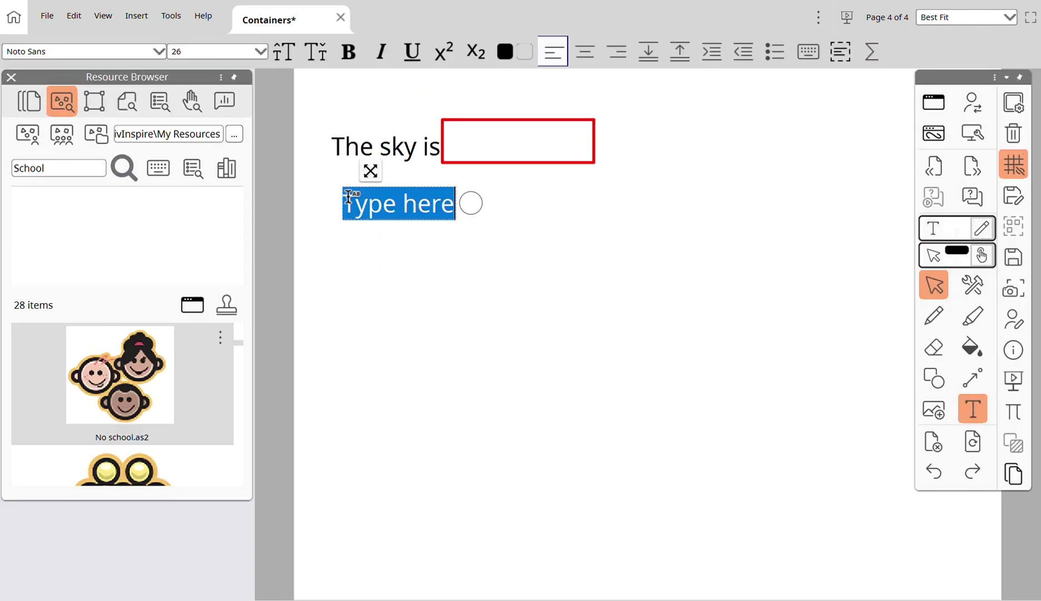
pyautogui.write('Red')
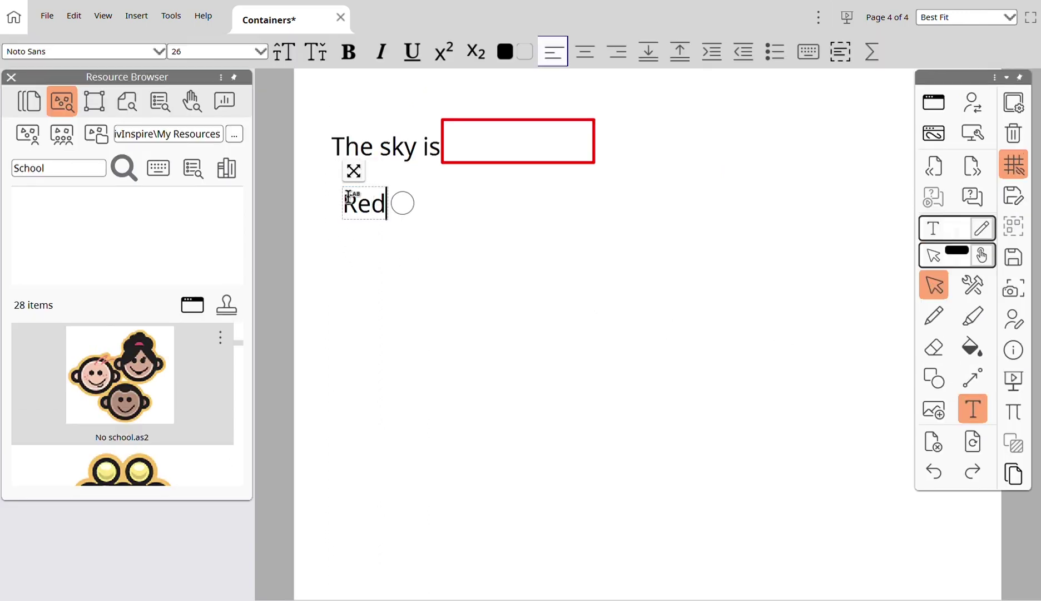
pyautogui.click(356, 260)
pyautogui.click(355, 261)
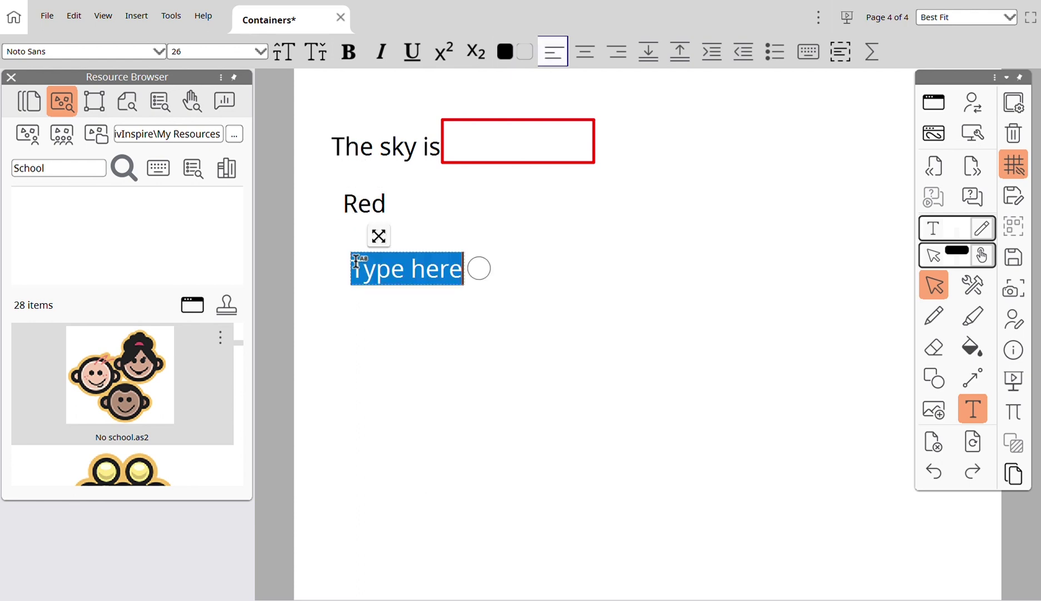
pyautogui.write('Blue')
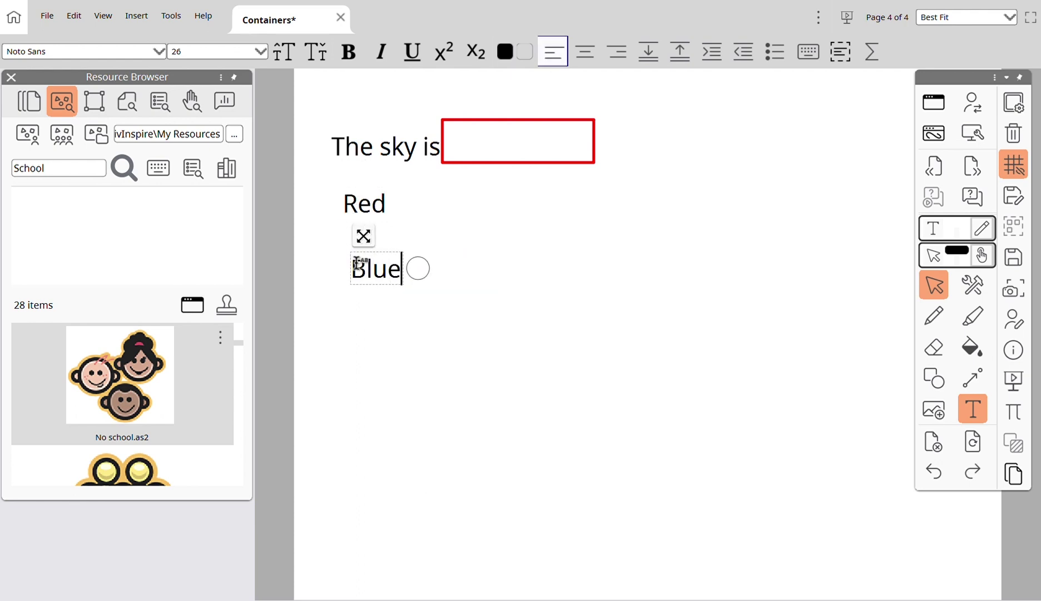
pyautogui.click(366, 341)
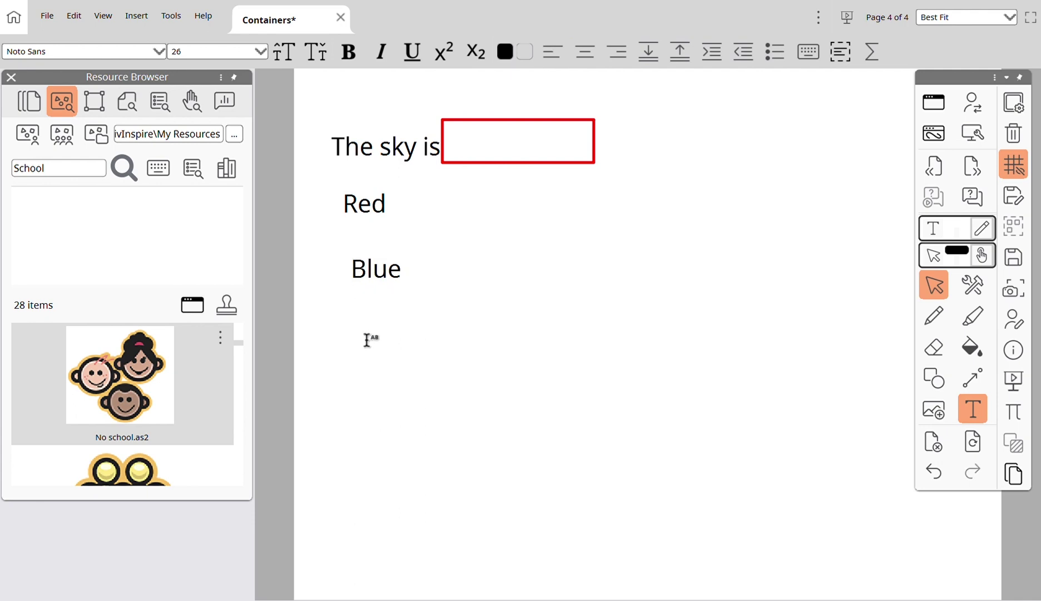
pyautogui.write('Gree')
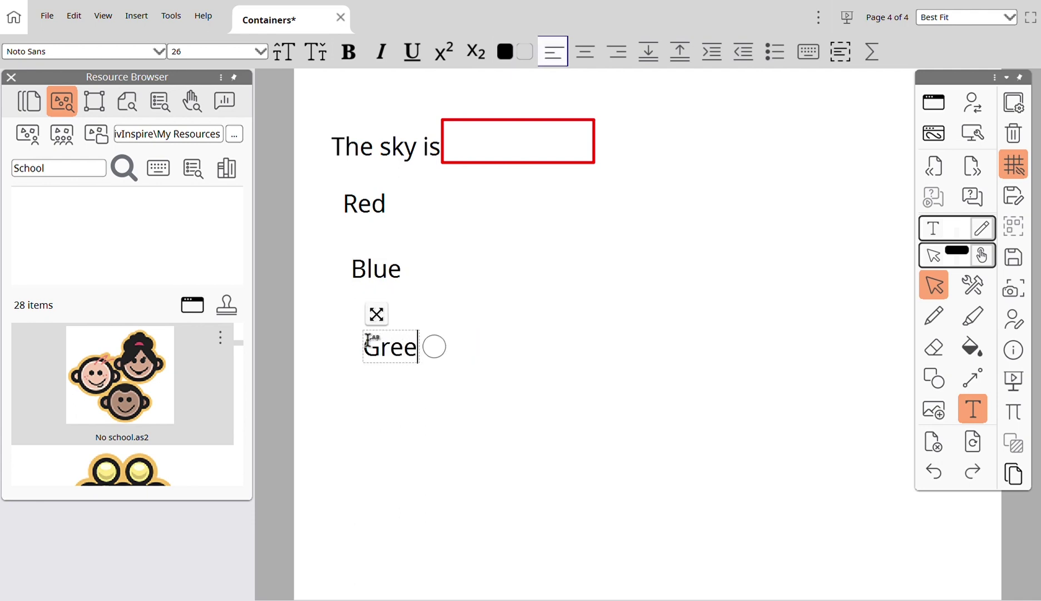
pyautogui.write('n')
pyautogui.press('Escape')
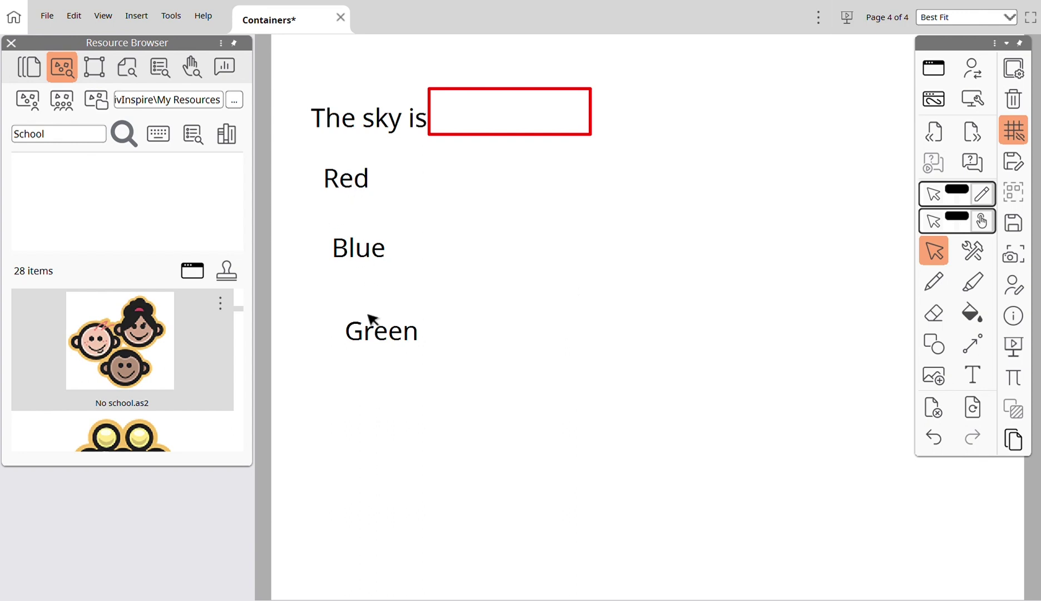
# Step: With the grid shown, line up Red, Blue and Green in an even column, then hide the grid again
pyautogui.rightClick(472, 251)
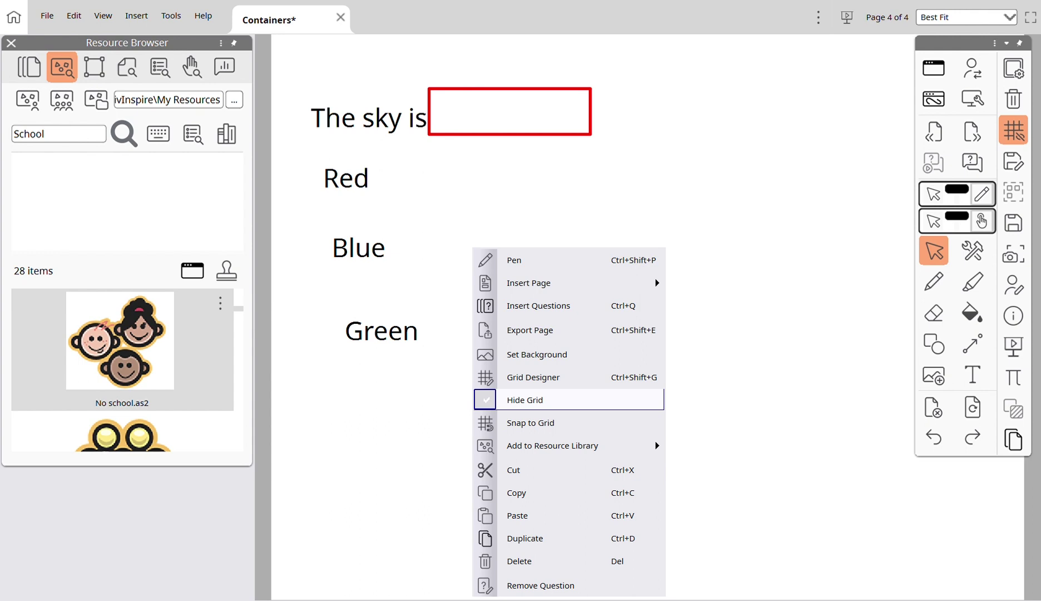
pyautogui.click(519, 402)
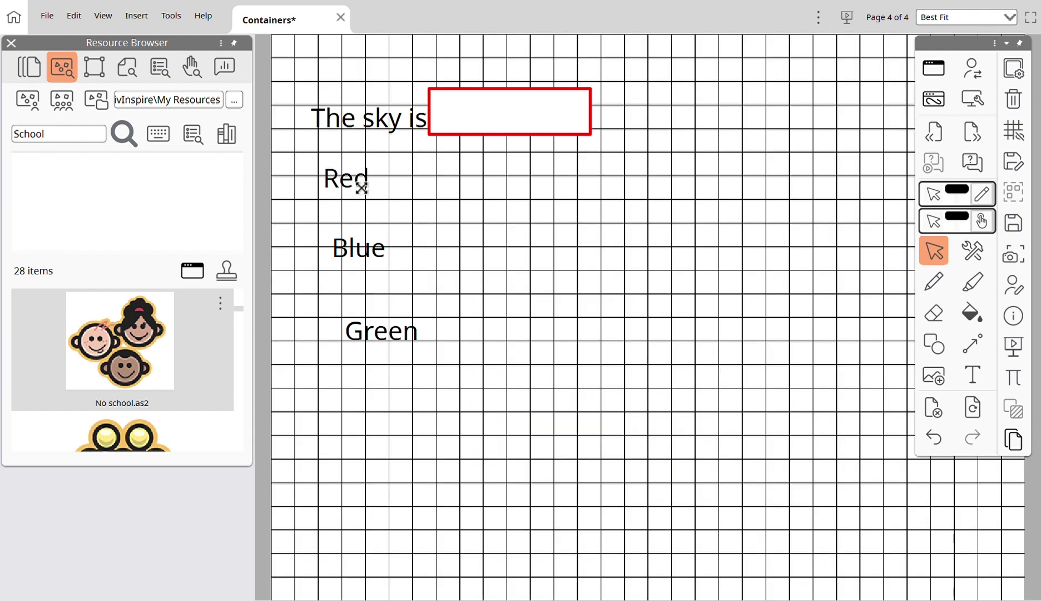
pyautogui.moveTo(358, 185); pyautogui.dragTo(355, 179)
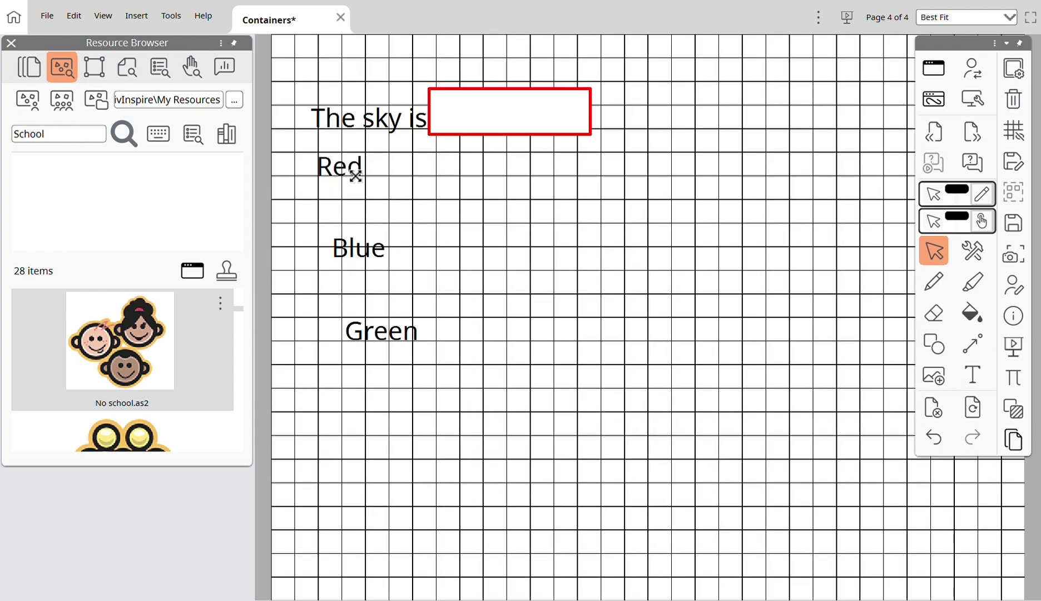
pyautogui.moveTo(364, 255); pyautogui.dragTo(349, 223)
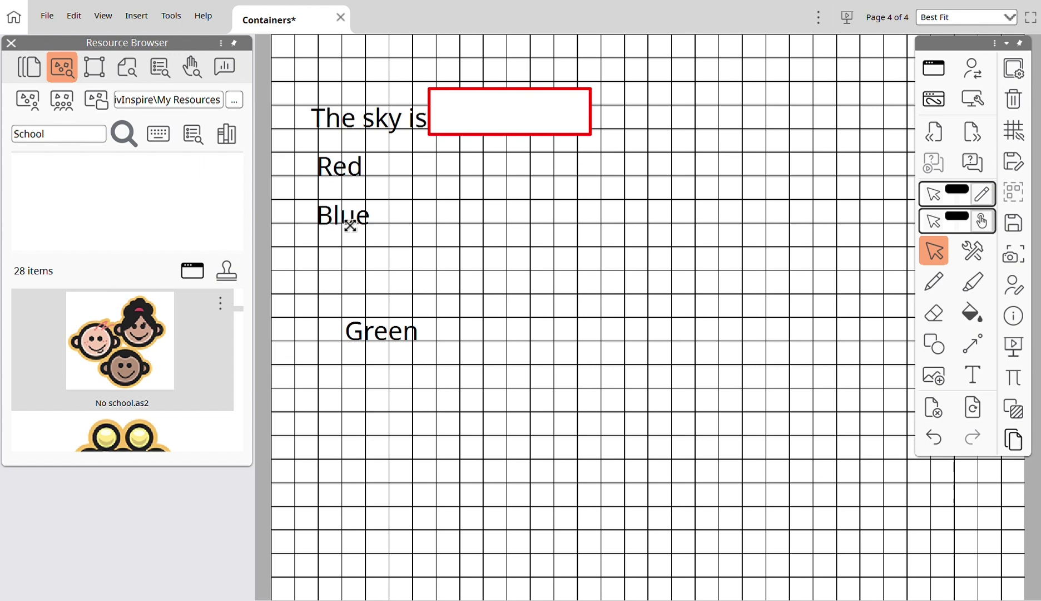
pyautogui.moveTo(365, 326); pyautogui.dragTo(346, 270)
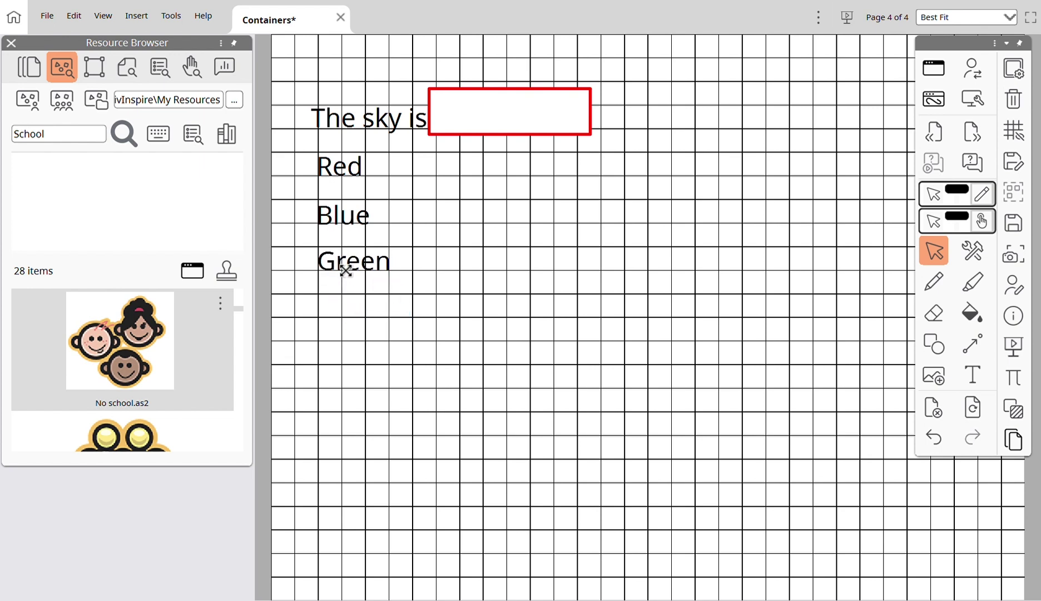
pyautogui.rightClick(452, 266)
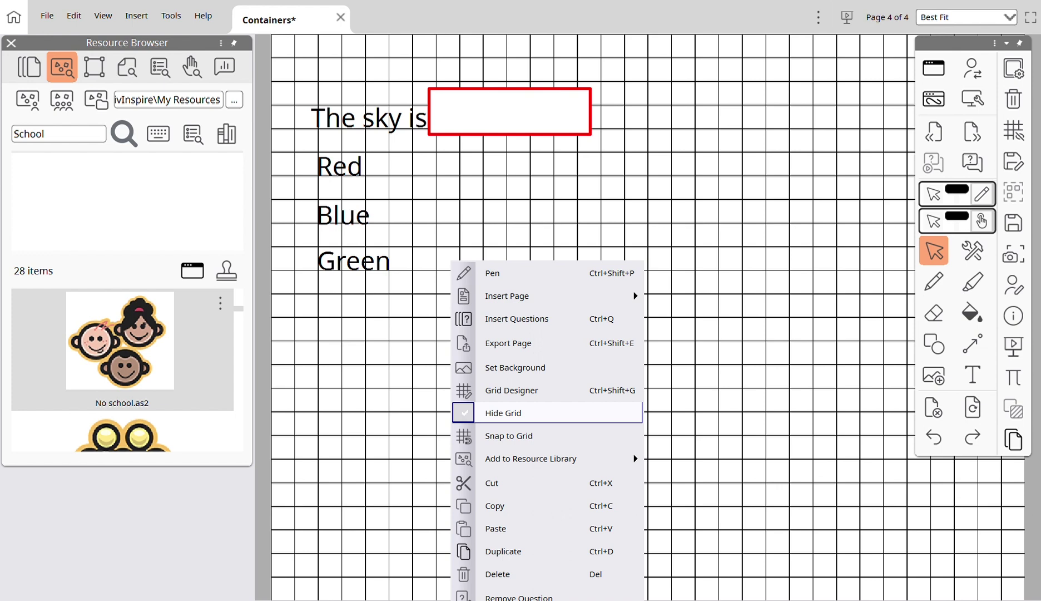
pyautogui.click(508, 413)
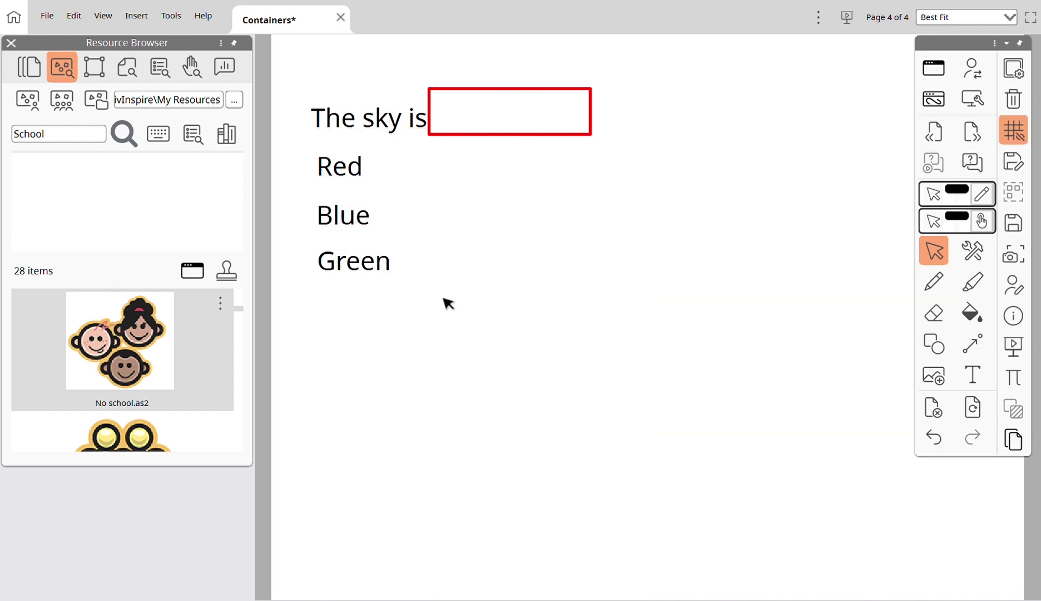
# Step: Set the red box's Can Contain to Specific Object and choose Text12 (Blue) as the accepted object
pyautogui.click(600, 132)
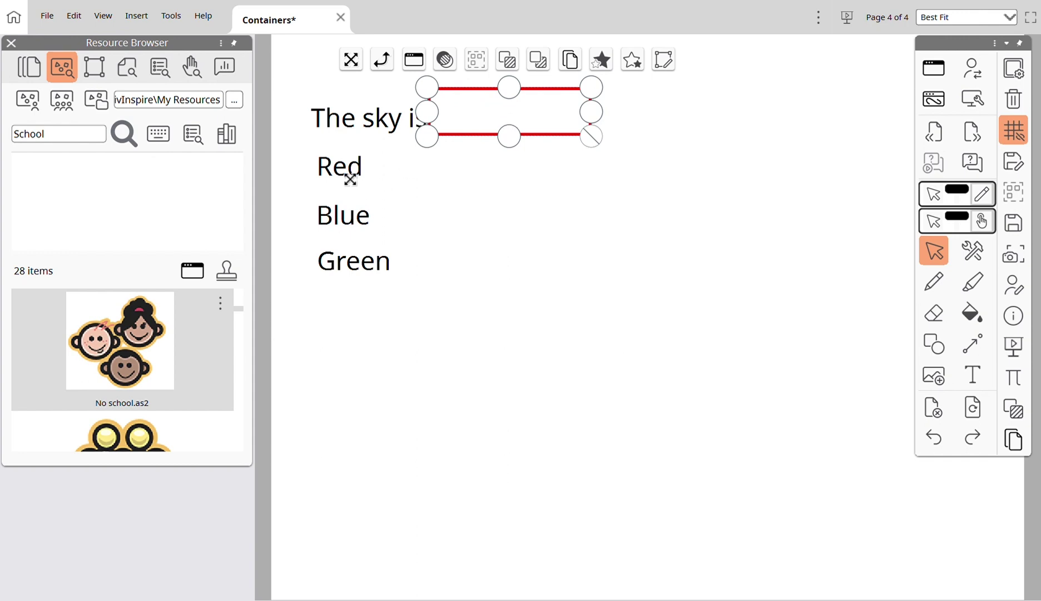
pyautogui.click(161, 69)
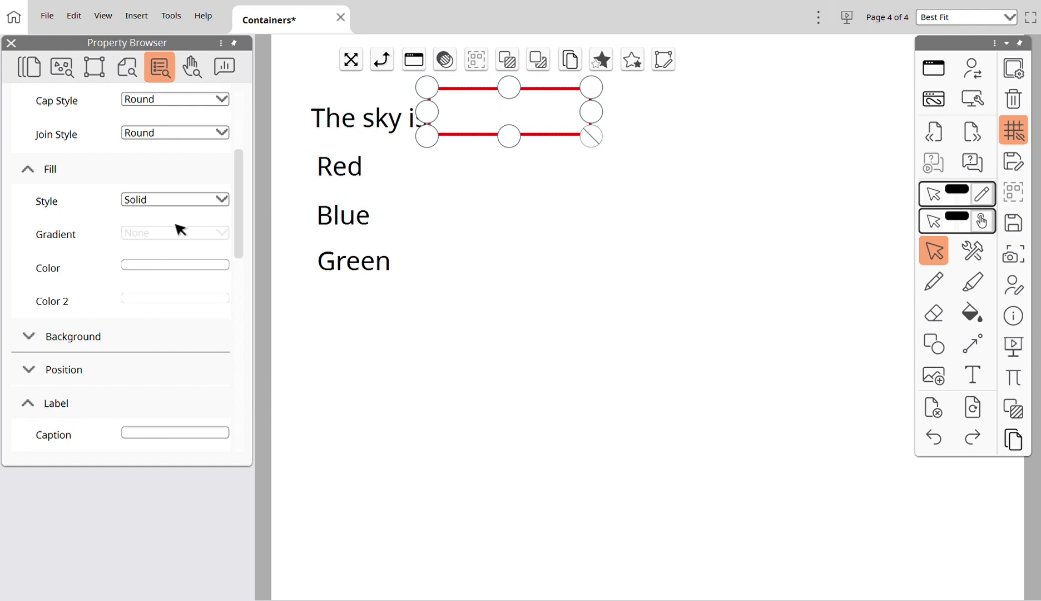
pyautogui.moveTo(241, 221); pyautogui.dragTo(260, 359)
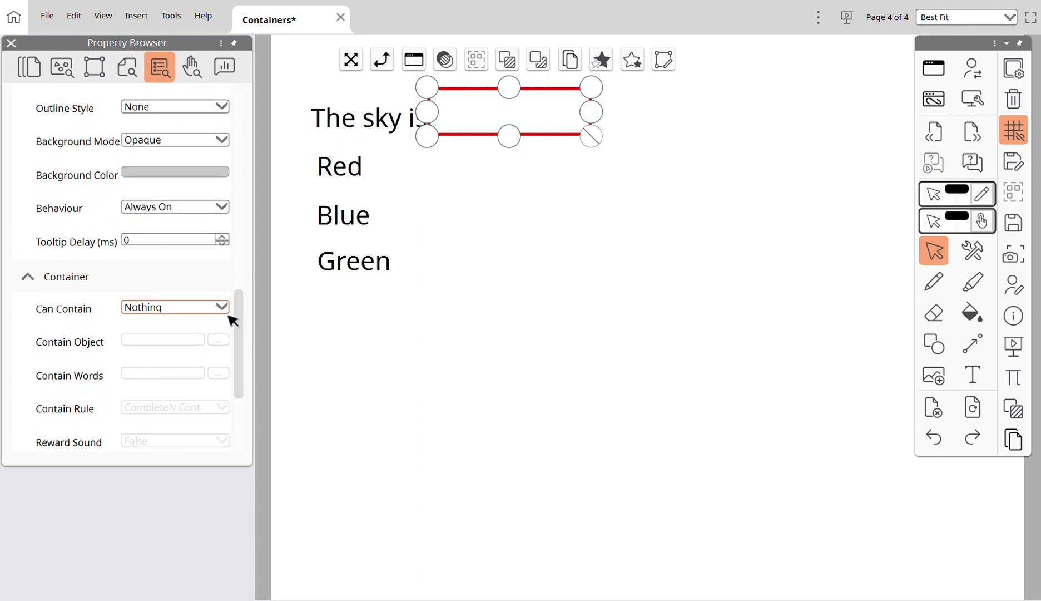
pyautogui.click(222, 311)
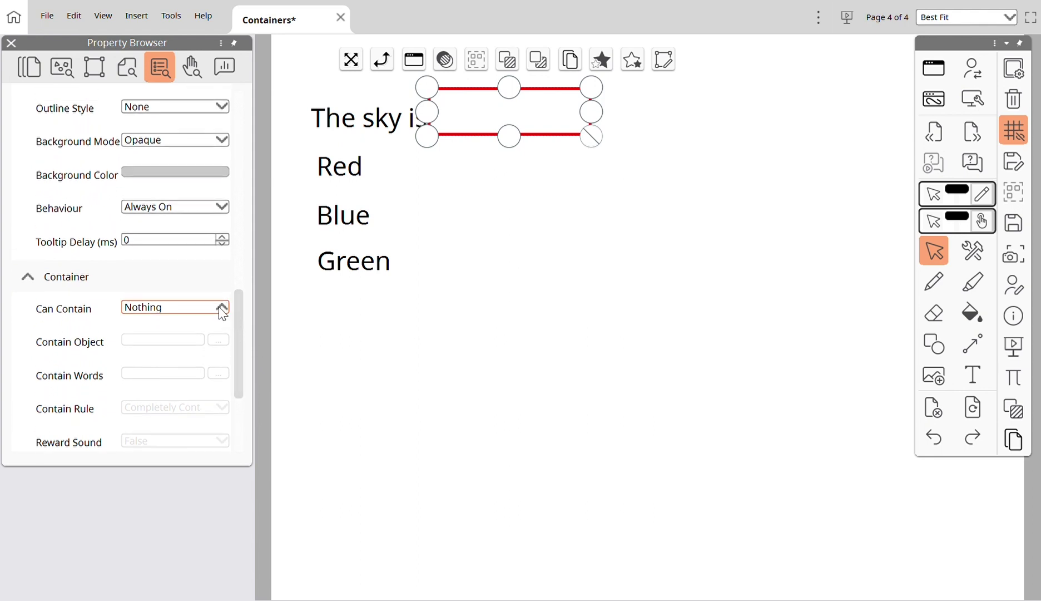
pyautogui.click(203, 357)
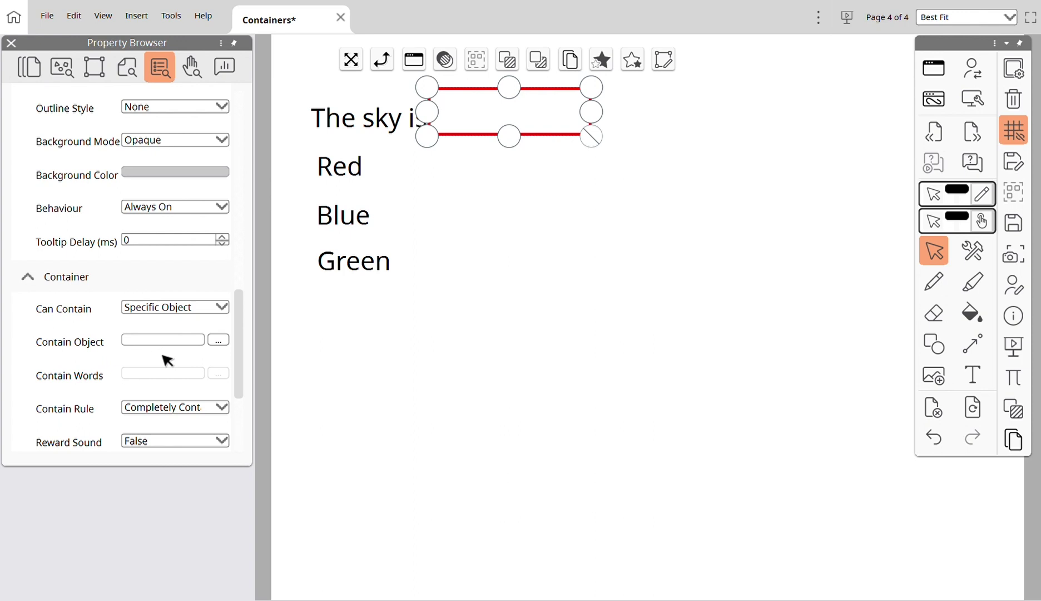
pyautogui.click(229, 346)
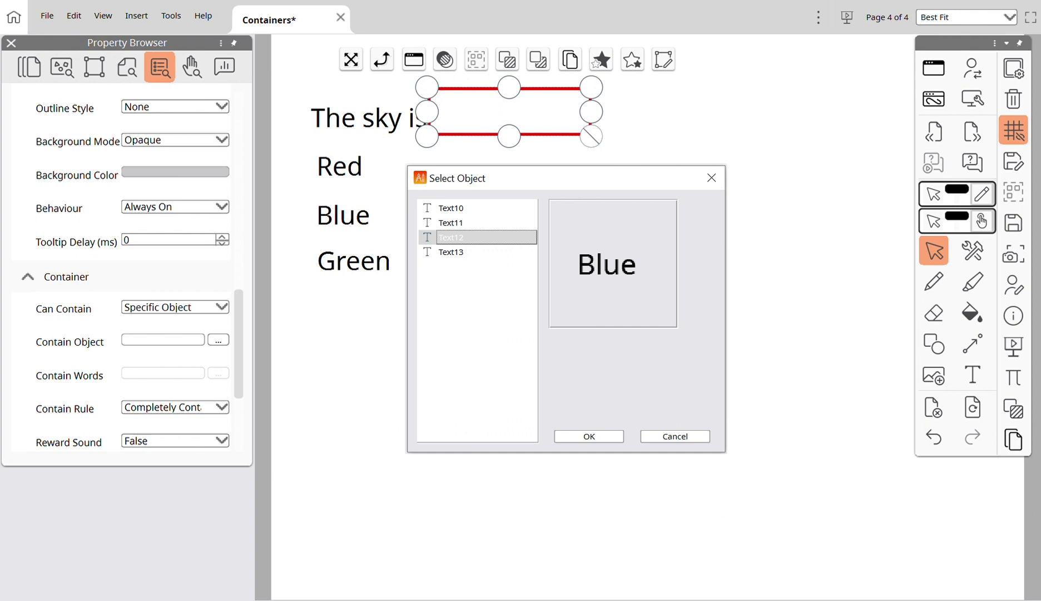
pyautogui.click(570, 436)
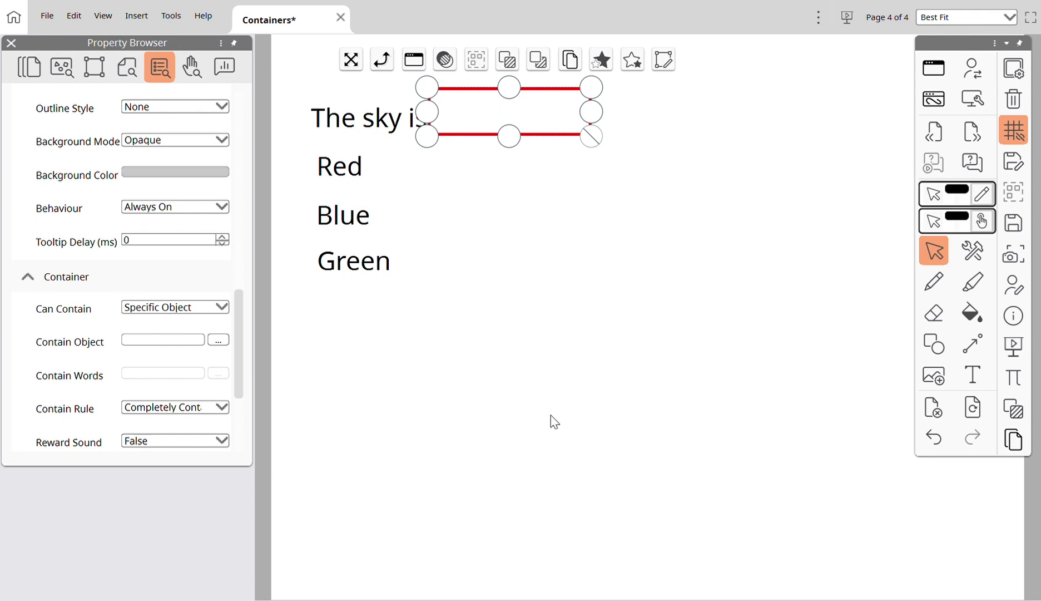
pyautogui.click(486, 422)
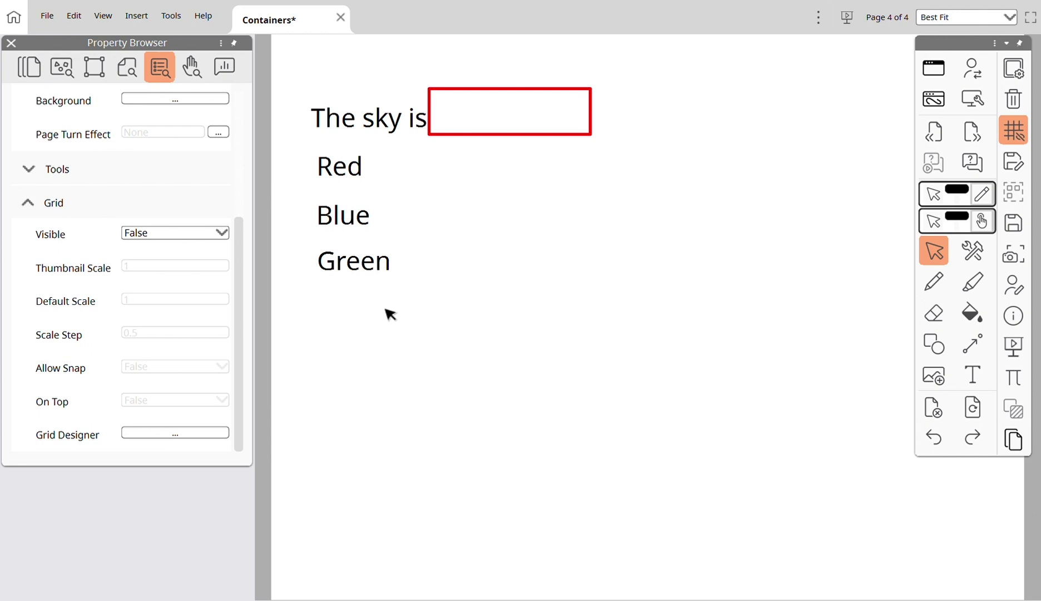
# Step: Set Container > Return if not Contained to True for the Red, Blue and Green words
pyautogui.moveTo(419, 323)
pyautogui.mouseDown()
pyautogui.moveTo(343, 231)
pyautogui.moveTo(314, 167)
pyautogui.mouseUp()
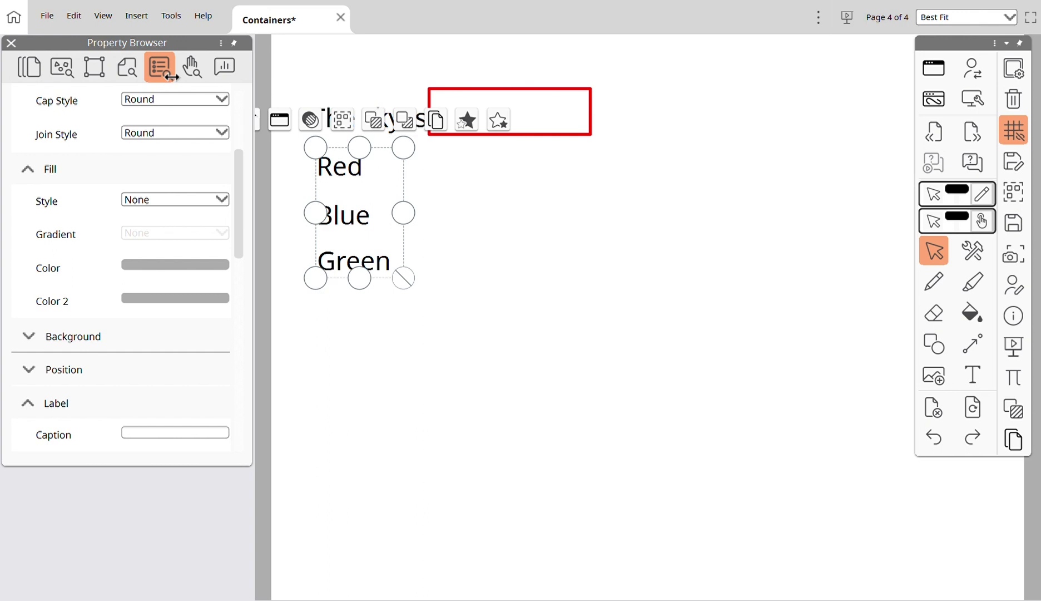
pyautogui.moveTo(246, 192); pyautogui.dragTo(255, 361)
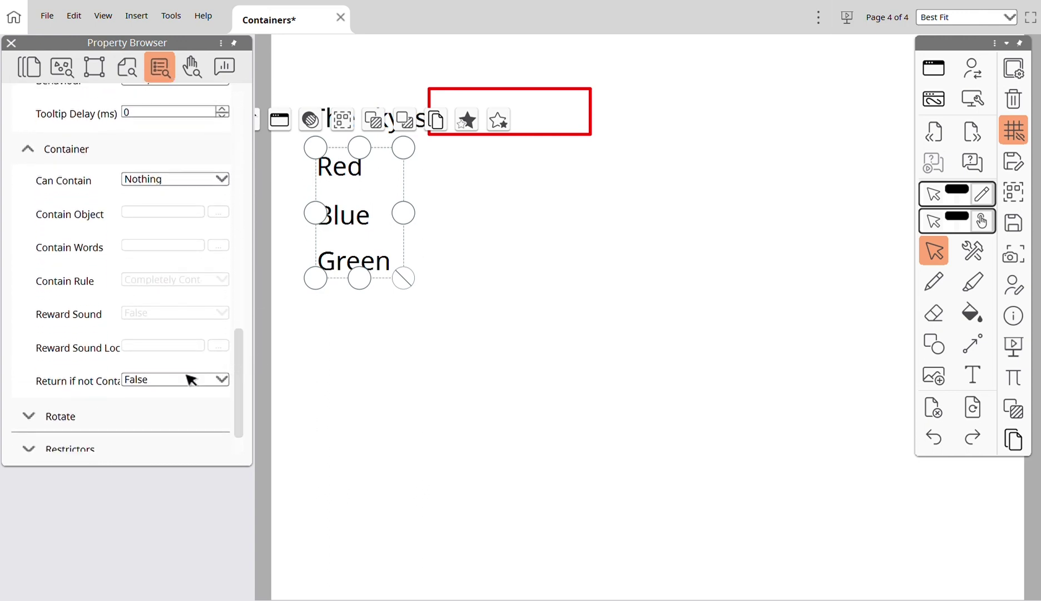
pyautogui.click(222, 380)
pyautogui.click(216, 403)
pyautogui.click(358, 416)
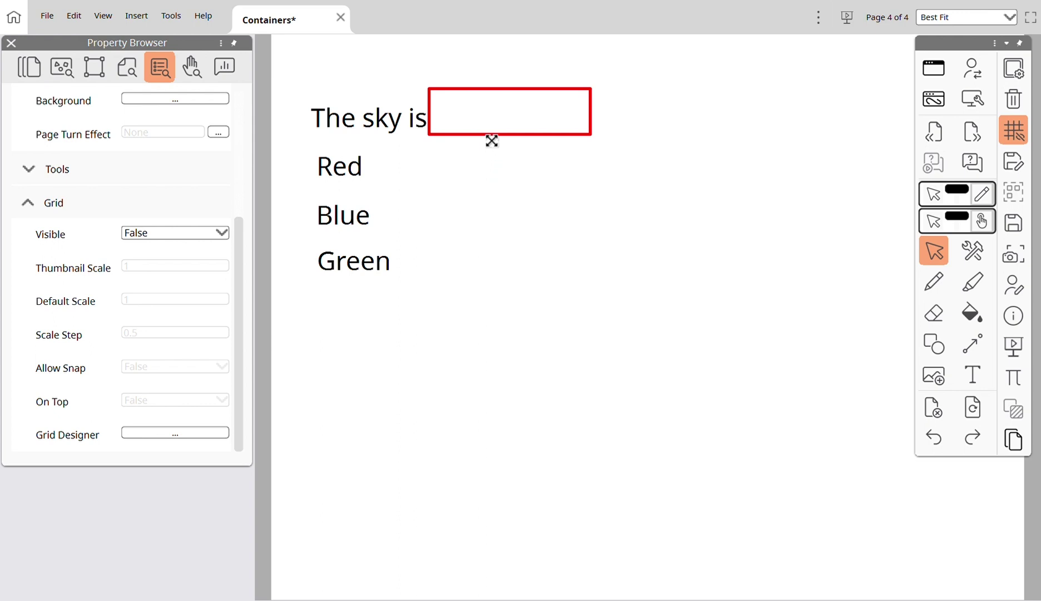
# Step: Enable Reward Sound on the red box and choose Animals > Cricket.wav as its location
pyautogui.click(491, 142)
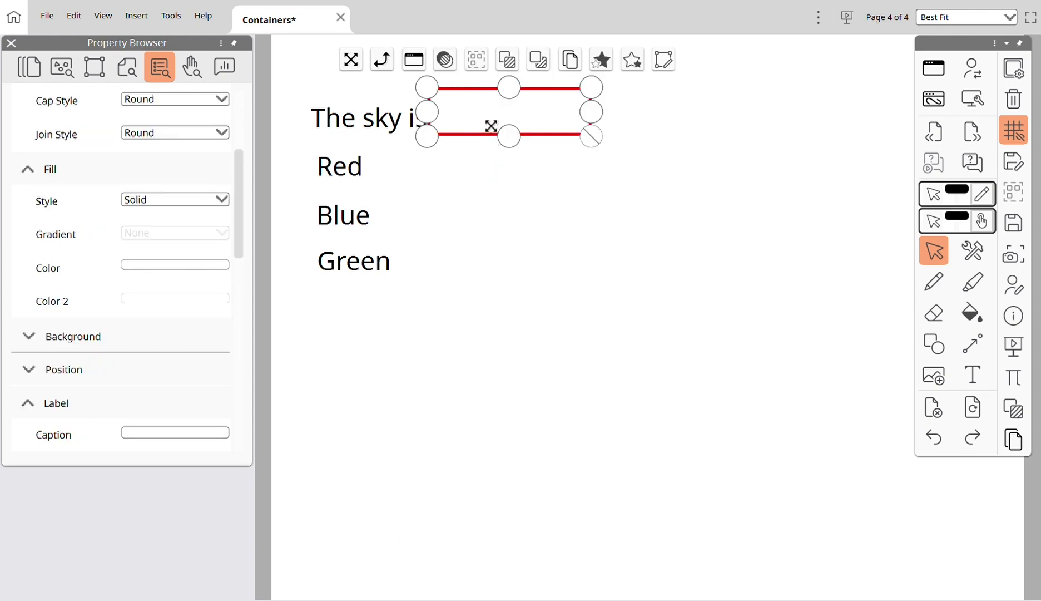
pyautogui.moveTo(248, 206)
pyautogui.mouseDown()
pyautogui.moveTo(268, 349)
pyautogui.moveTo(221, 356)
pyautogui.mouseUp()
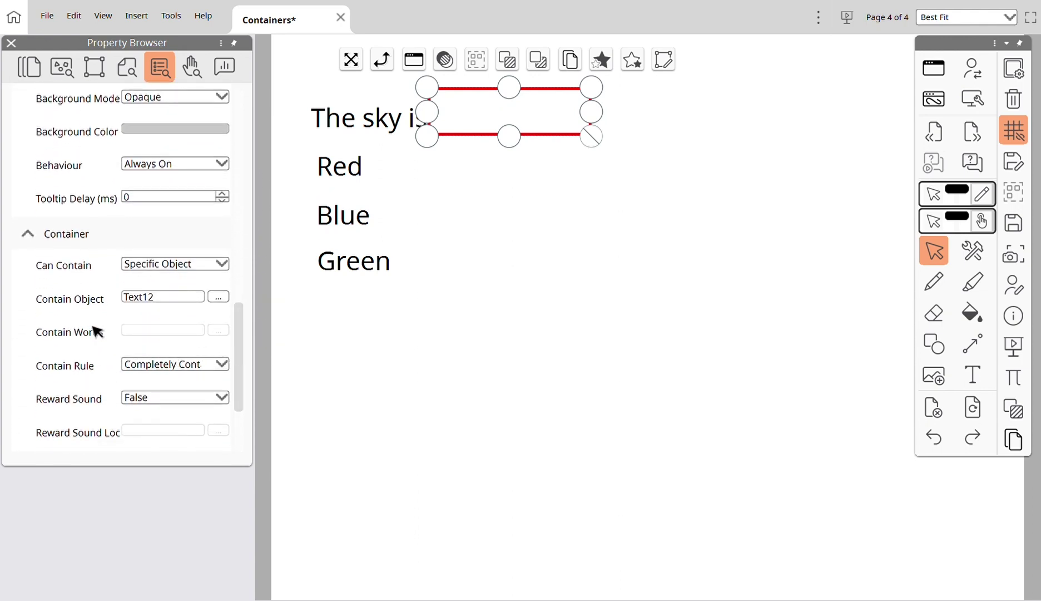
pyautogui.click(222, 399)
pyautogui.click(208, 415)
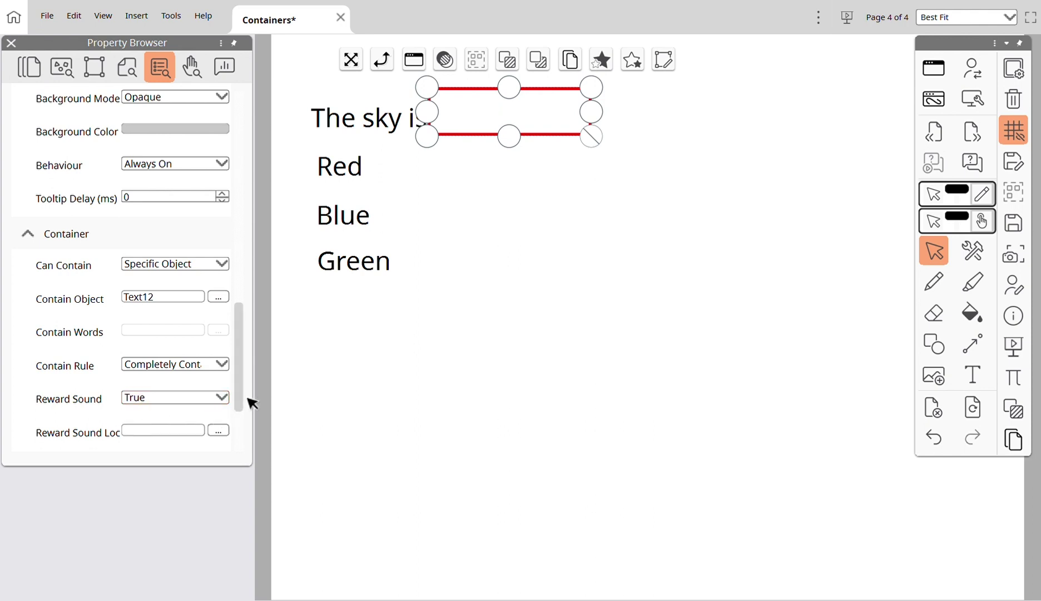
pyautogui.scroll(-2, 249, 399)
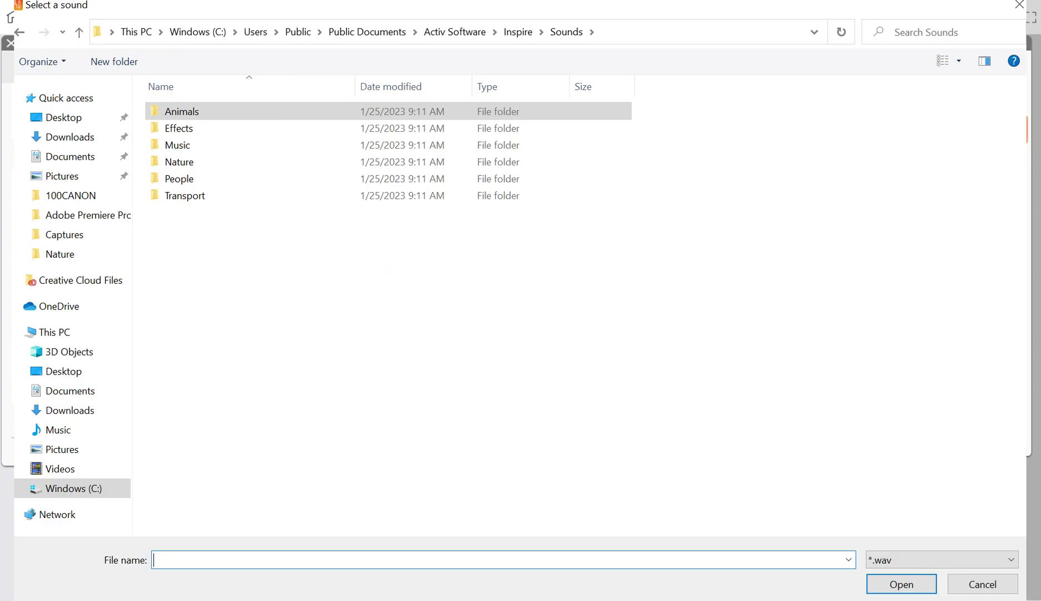
pyautogui.doubleClick(181, 111)
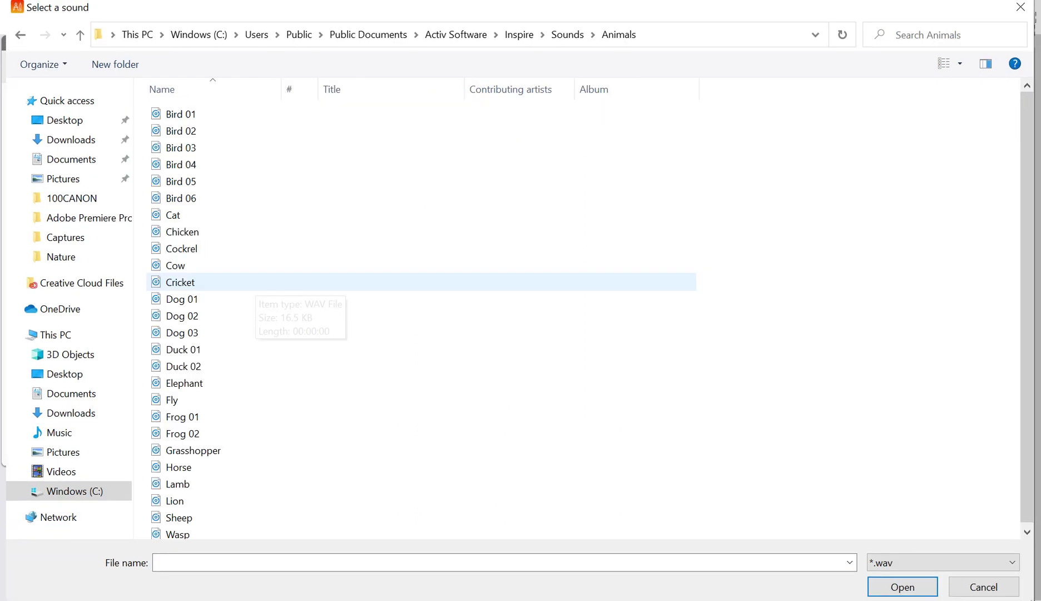
pyautogui.doubleClick(181, 282)
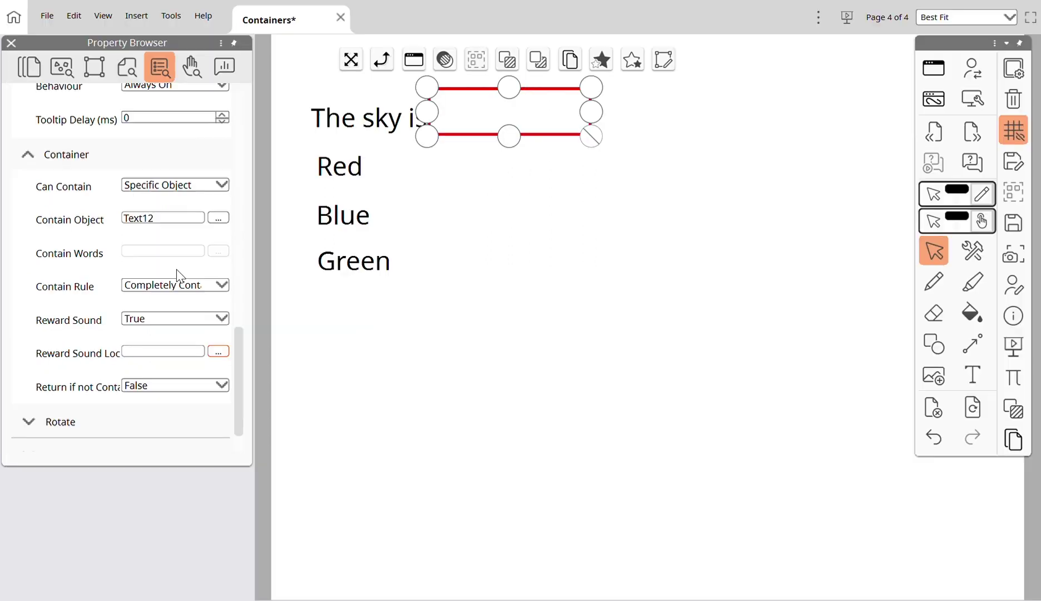
# Step: Test the box: Red bounces back when dropped, then Blue is accepted after 'The sky is'
pyautogui.click(537, 334)
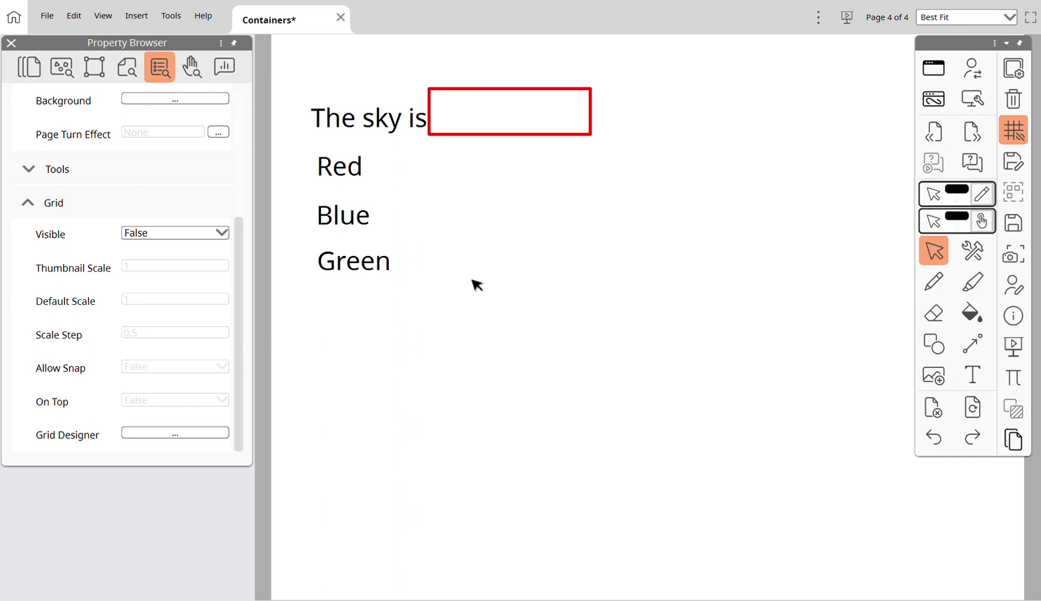
pyautogui.moveTo(348, 174); pyautogui.dragTo(499, 121)
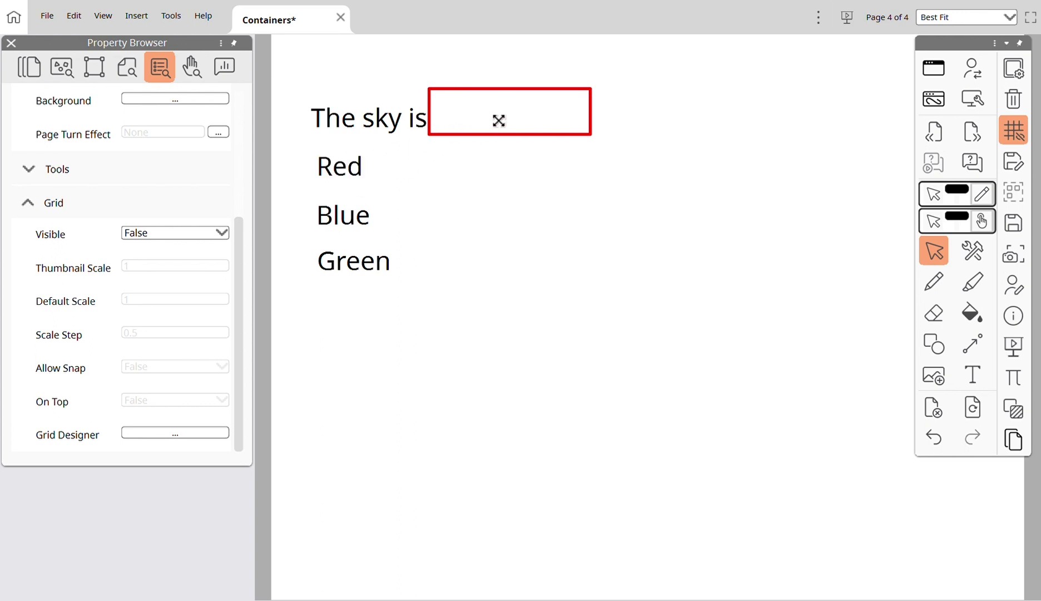
pyautogui.moveTo(358, 225); pyautogui.dragTo(506, 121)
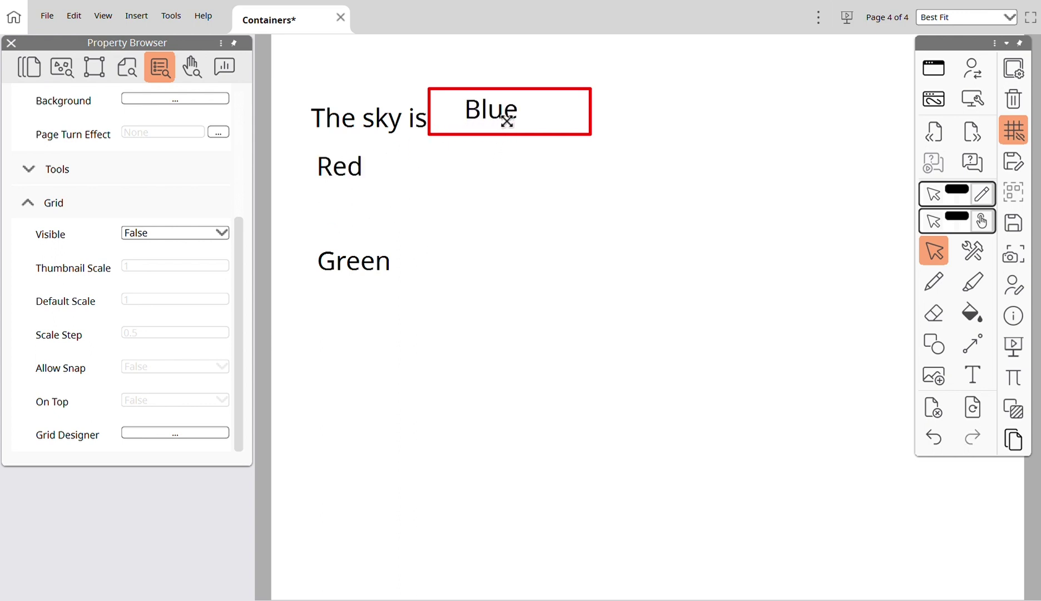